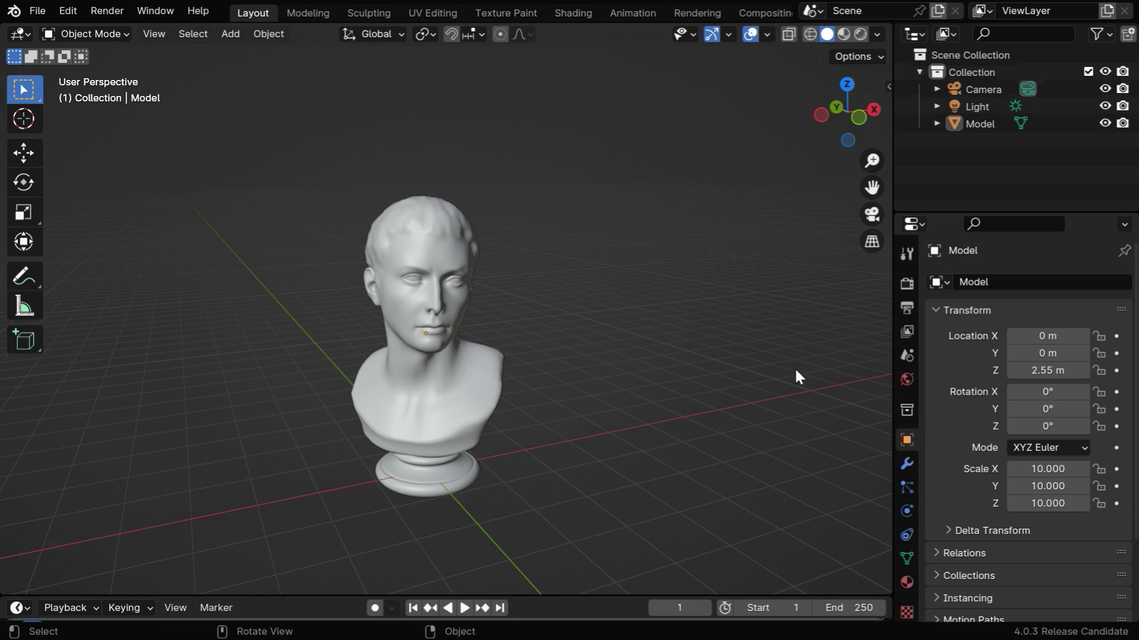
Lock the camera to the view and reframe the bust smaller from a slightly different angle, then unlock it.
{"action": "left_click", "coordinate": [871, 215]}
{"action": "key", "text": "n"}
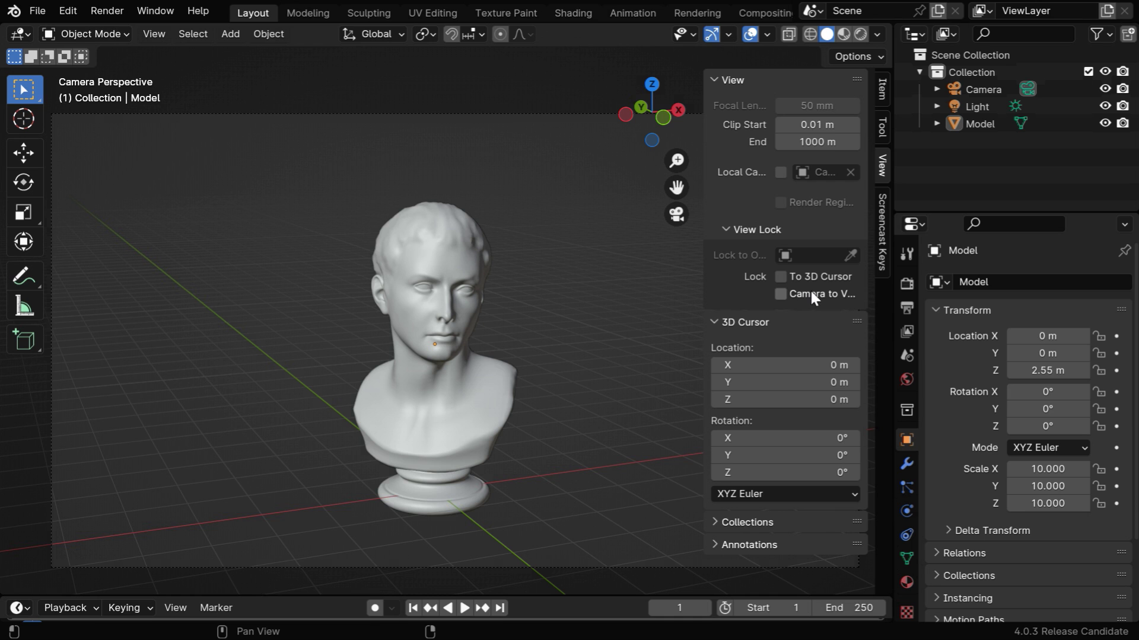
{"action": "left_click", "coordinate": [810, 295]}
{"action": "key", "text": "n"}
{"action": "middle_click_drag", "start_coordinate": [539, 483], "coordinate": [557, 464]}
{"action": "middle_click_drag", "start_coordinate": [533, 384], "coordinate": [516, 433], "text": "ctrl"}
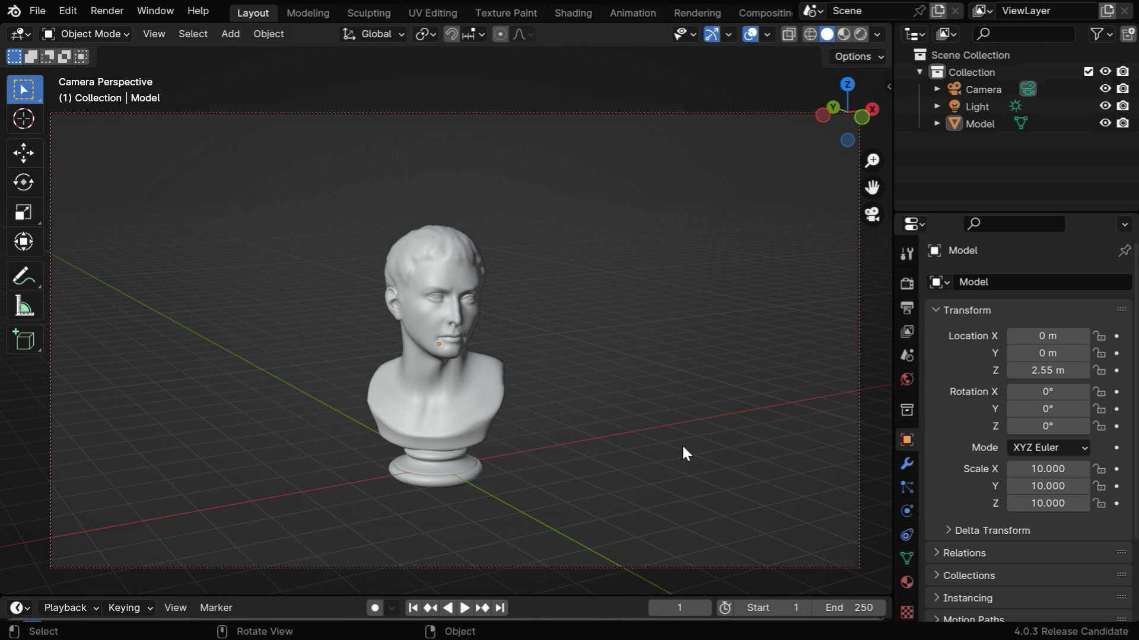
{"action": "key", "text": "n"}
{"action": "left_click", "coordinate": [784, 293]}
Select the bust and run Set Camera On Track with Camera as camera and Model as target.
{"action": "key", "text": "n"}
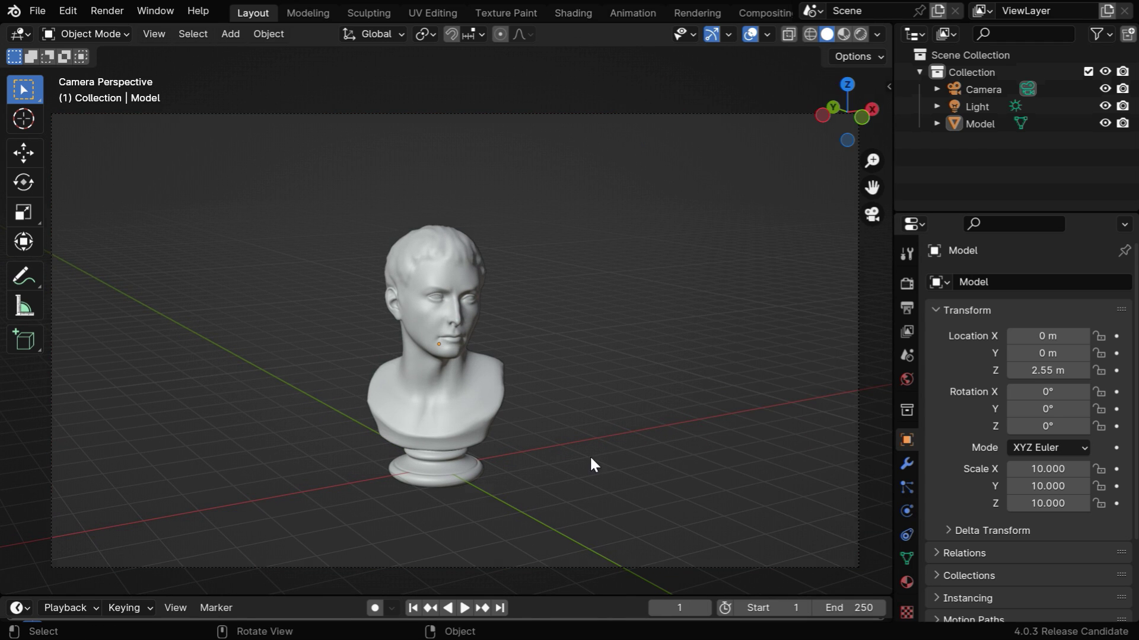
{"action": "left_click", "coordinate": [485, 408]}
{"action": "left_click", "coordinate": [268, 34]}
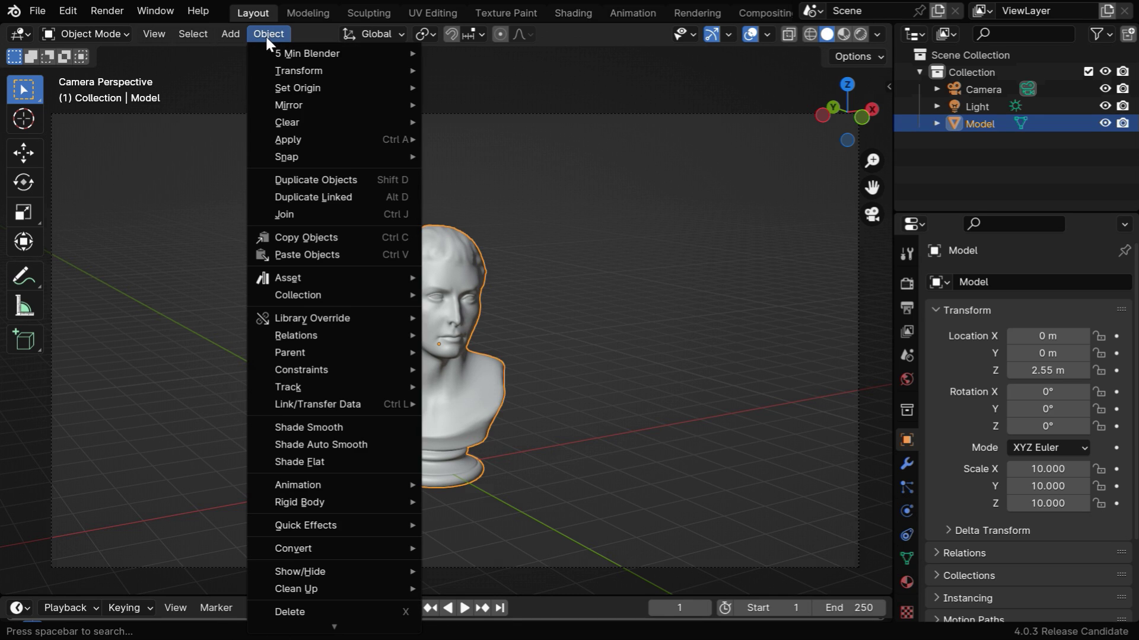
{"action": "mouse_move", "coordinate": [308, 51]}
{"action": "left_click", "coordinate": [468, 51]}
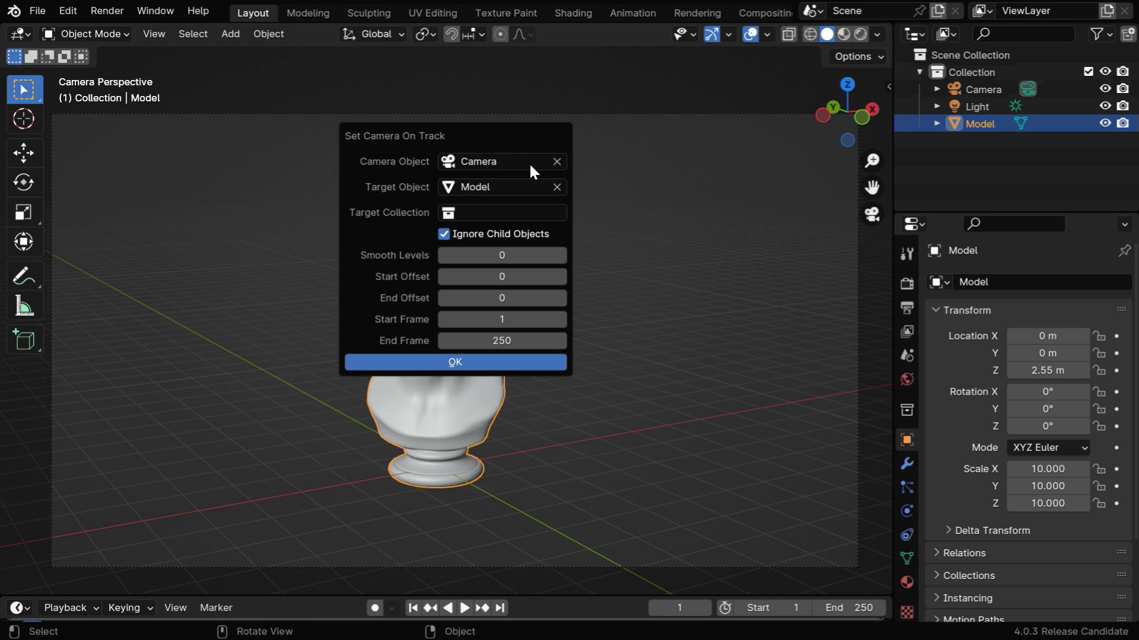
{"action": "left_click_drag", "start_coordinate": [513, 145], "coordinate": [666, 148]}
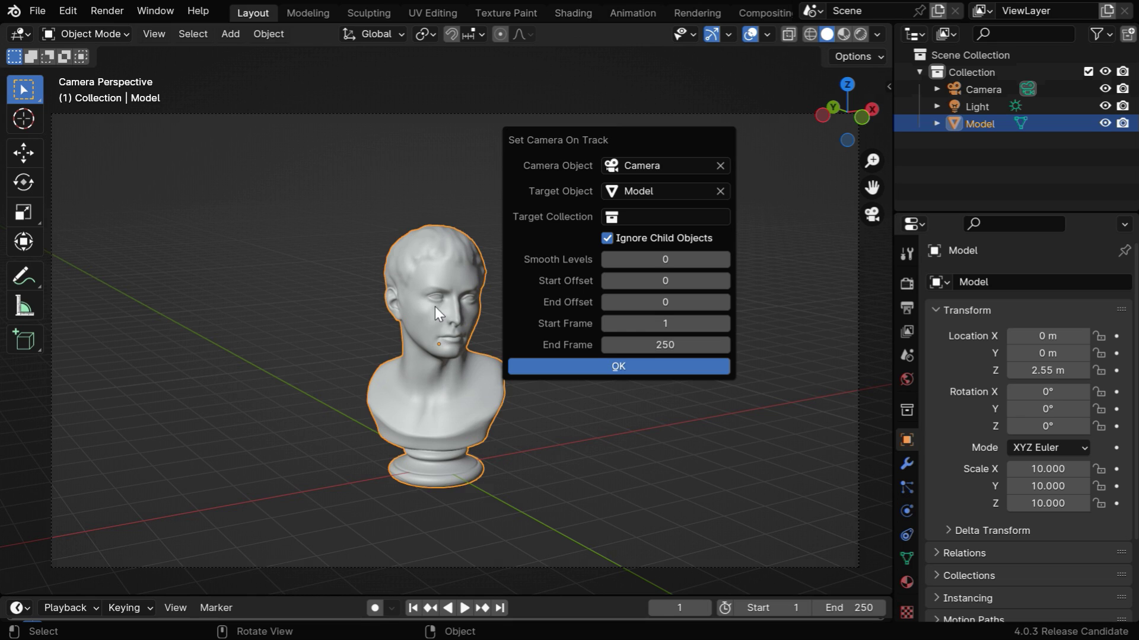
{"action": "left_click", "coordinate": [661, 192]}
{"action": "key", "text": "Return"}
Apply the camera track and zoom out to inspect the new circular curve and camera.
{"action": "left_click", "coordinate": [678, 368]}
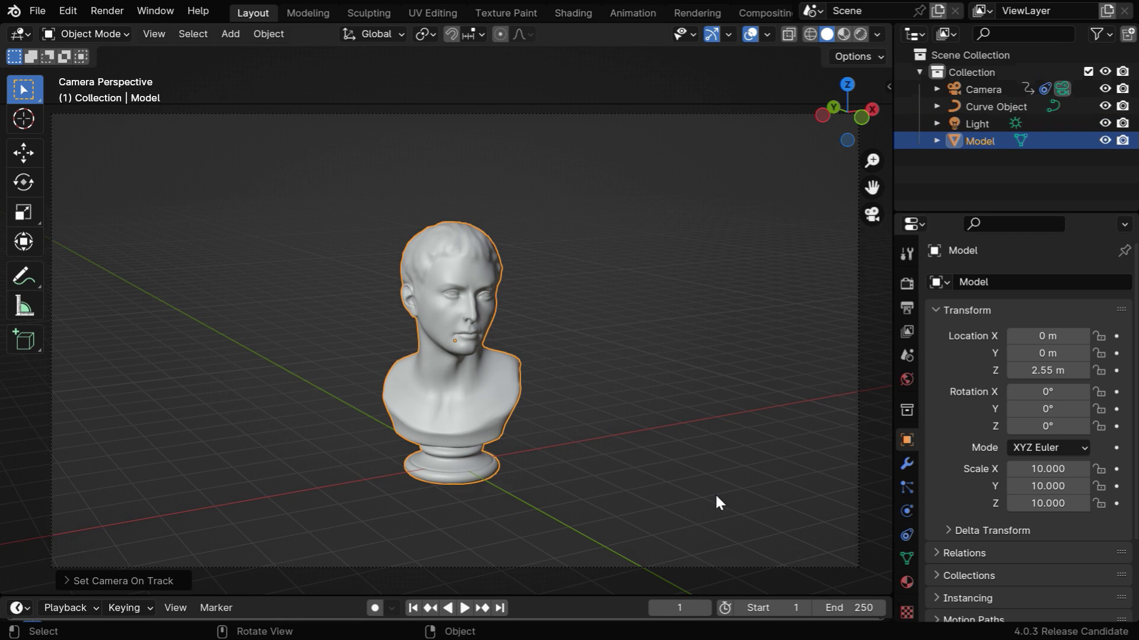
{"action": "left_click", "coordinate": [870, 219]}
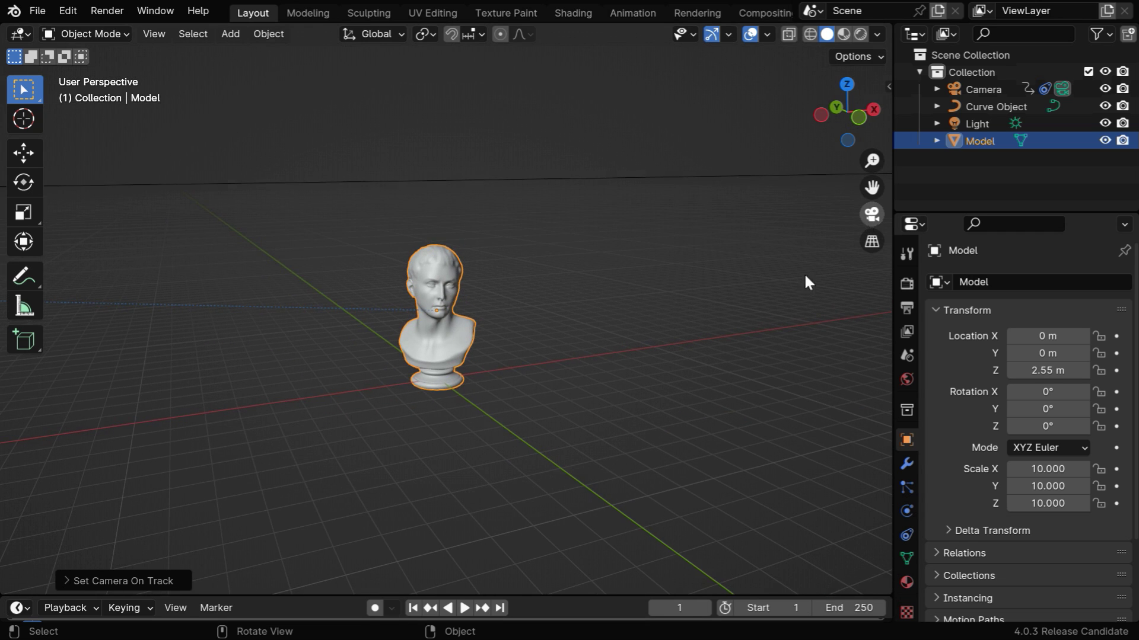
{"action": "scroll", "coordinate": [628, 282], "scroll_direction": "down", "scroll_amount": 3}
{"action": "left_click", "coordinate": [621, 301]}
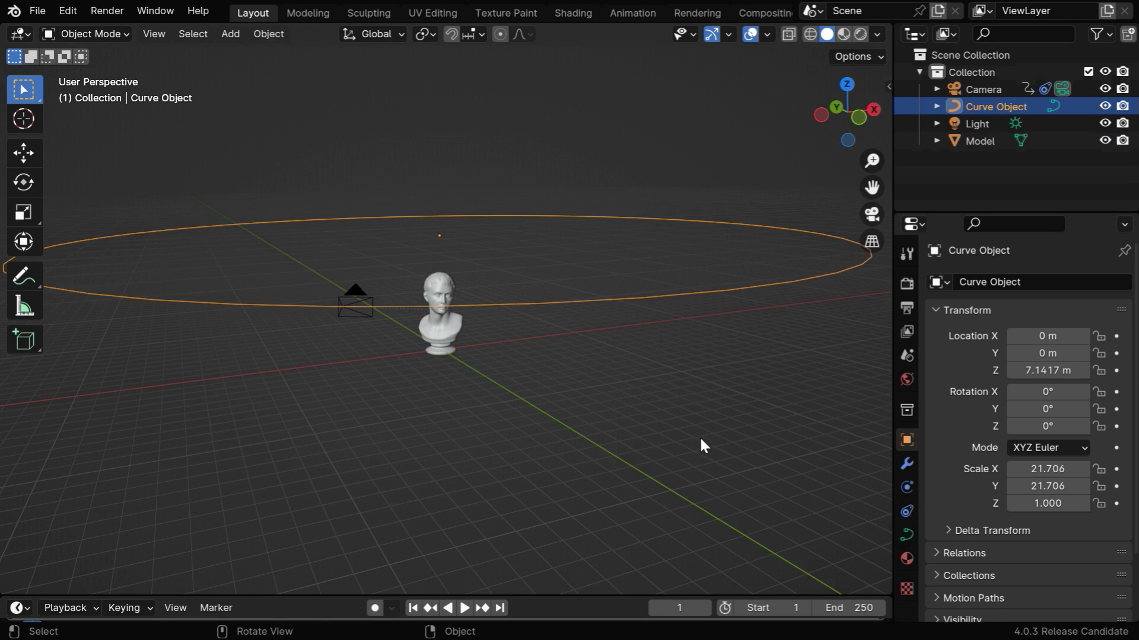
{"action": "middle_click_drag", "start_coordinate": [700, 442], "coordinate": [546, 444]}
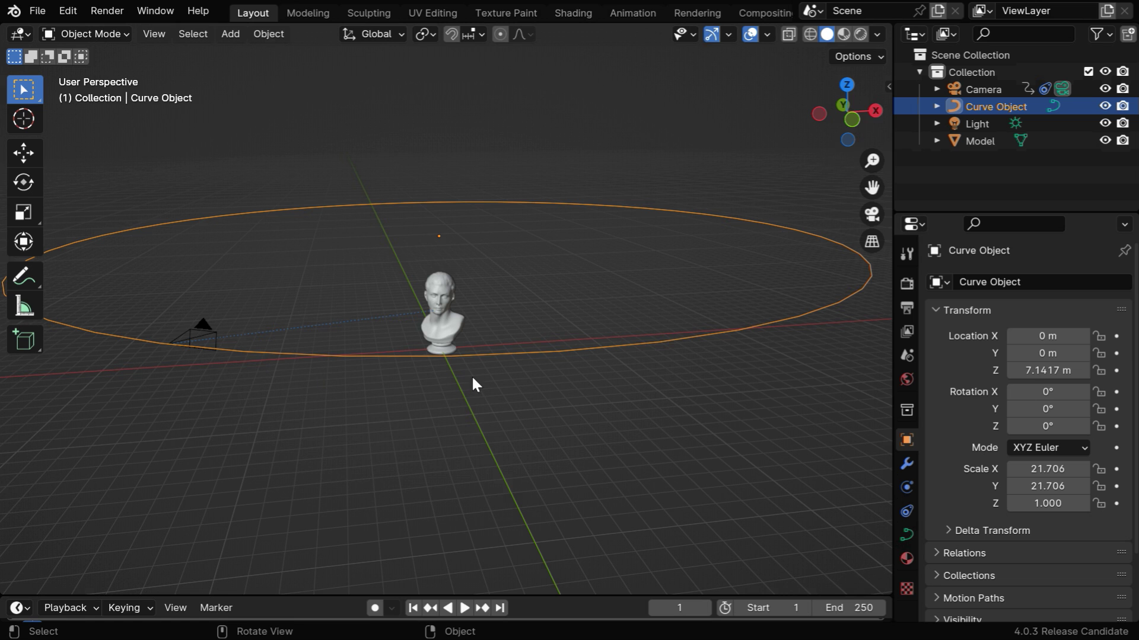
Return to camera view and play the animation to preview the camera orbiting the bust.
{"action": "left_click", "coordinate": [872, 214]}
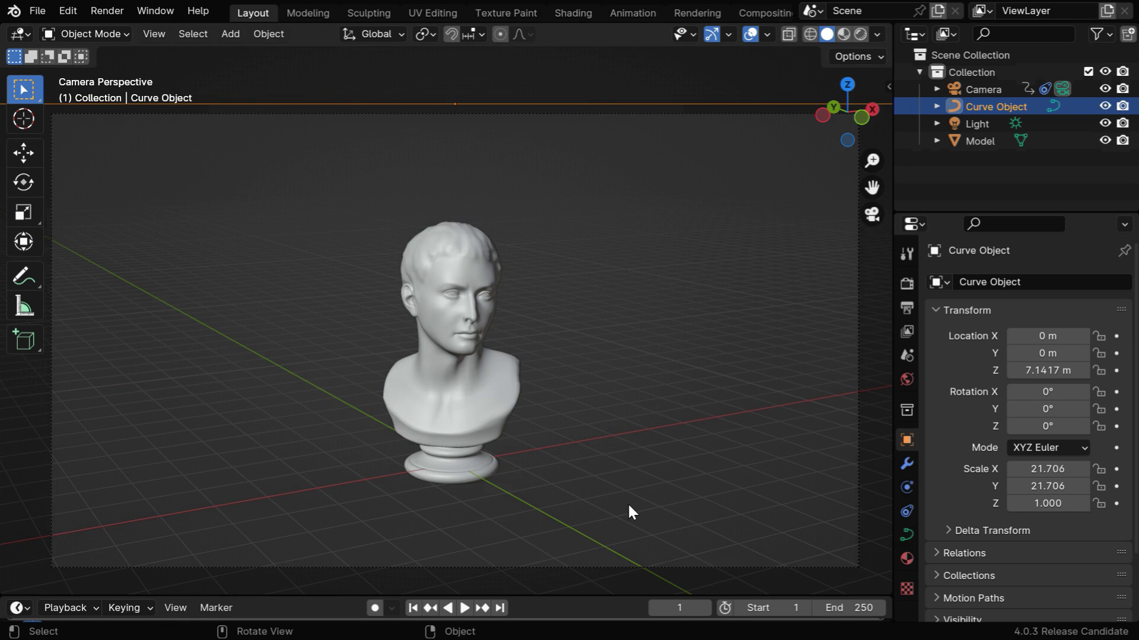
{"action": "left_click", "coordinate": [539, 572]}
{"action": "left_click", "coordinate": [465, 608]}
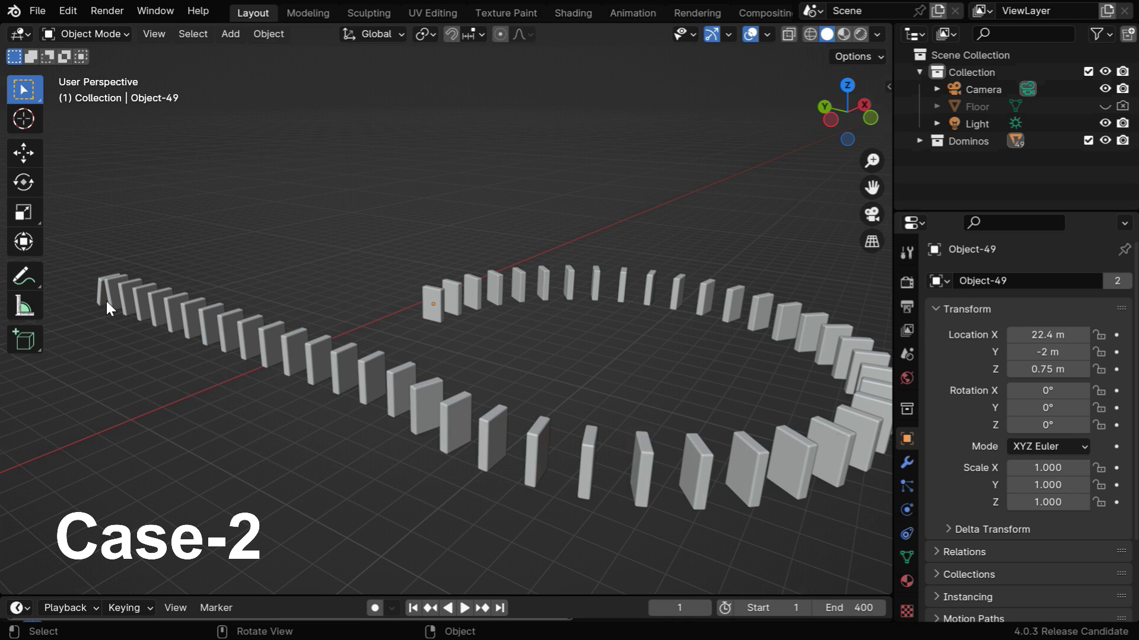
Play the domino animation, stop it, and rewind to frame 1.
{"action": "left_click", "coordinate": [466, 608]}
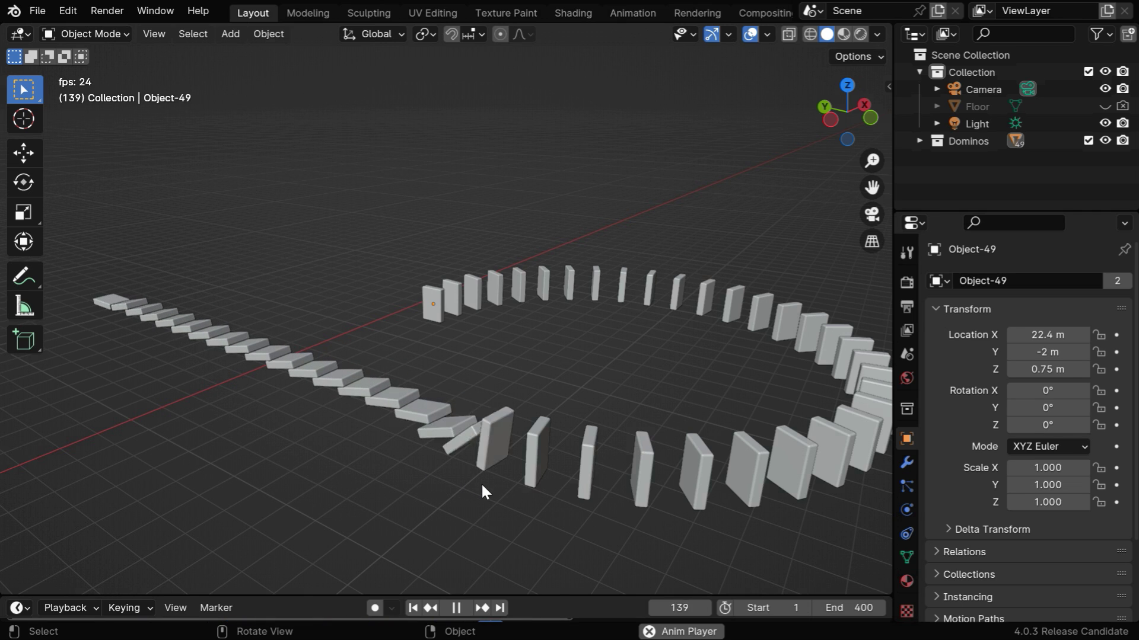
{"action": "left_click", "coordinate": [456, 608]}
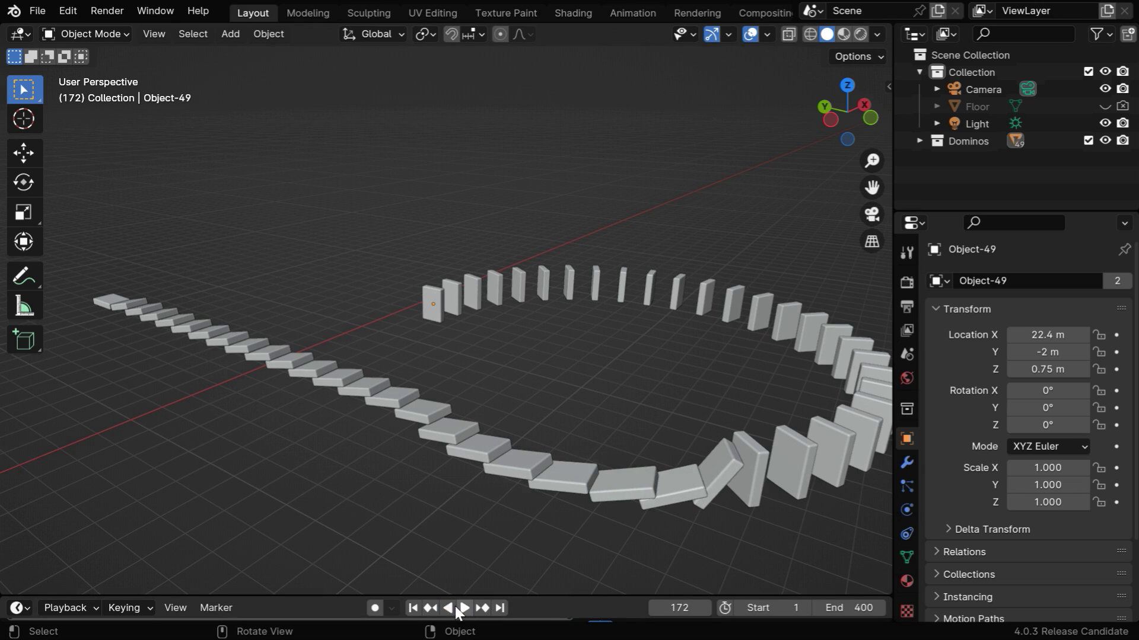
{"action": "left_click", "coordinate": [413, 608]}
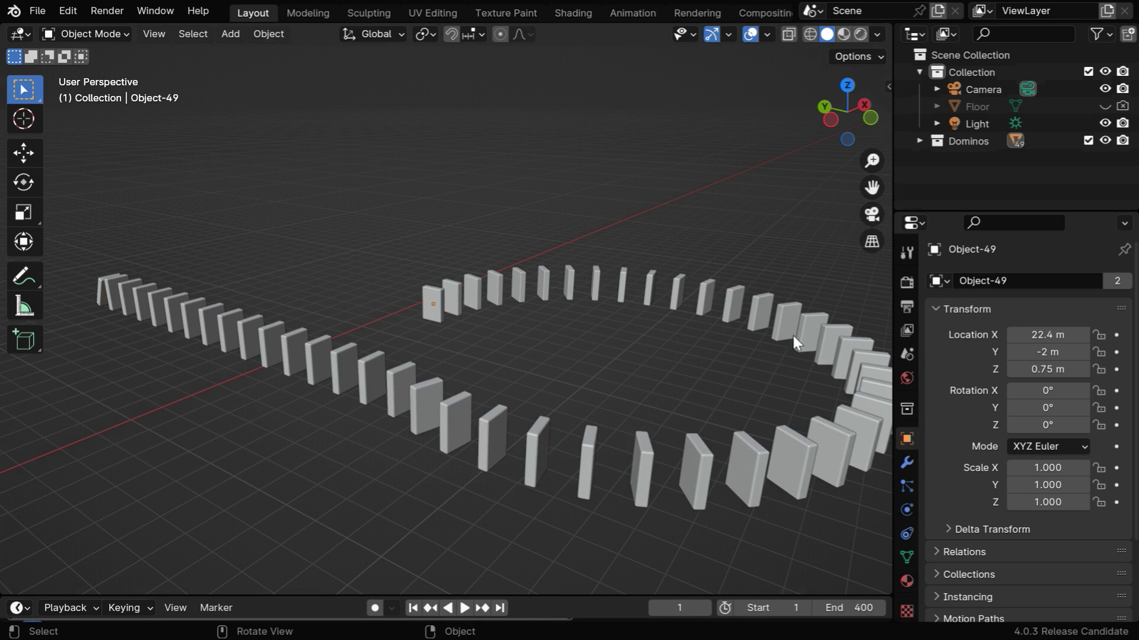
Expand the Dominos collection in the Outliner and inspect Object-1 and Object-2.
{"action": "left_click", "coordinate": [921, 141]}
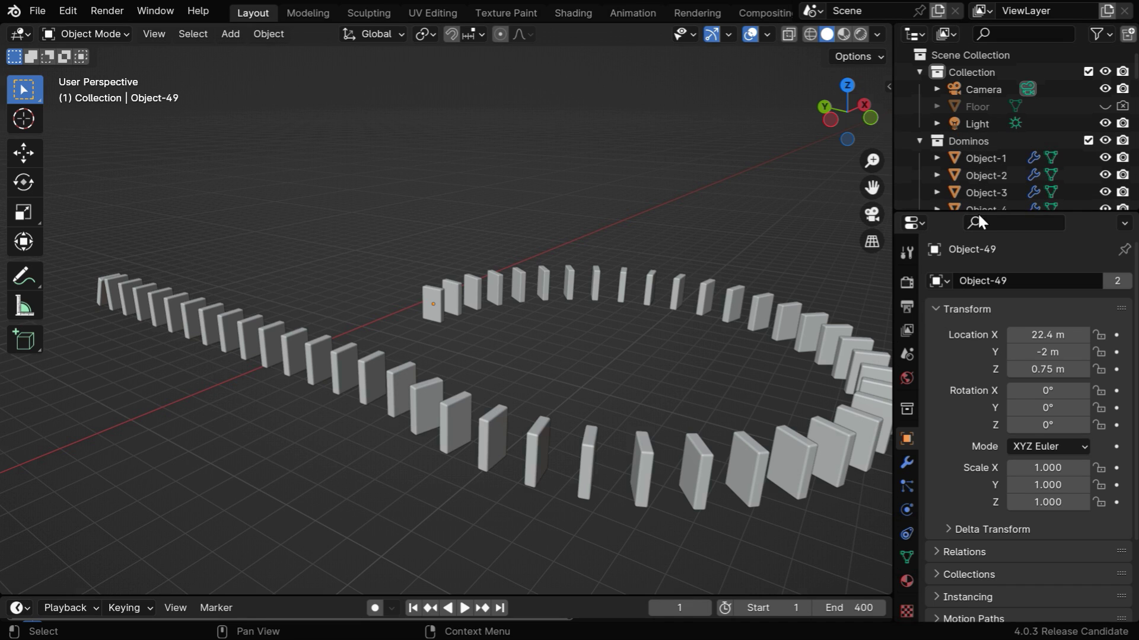
{"action": "left_click_drag", "start_coordinate": [1000, 214], "coordinate": [1007, 290]}
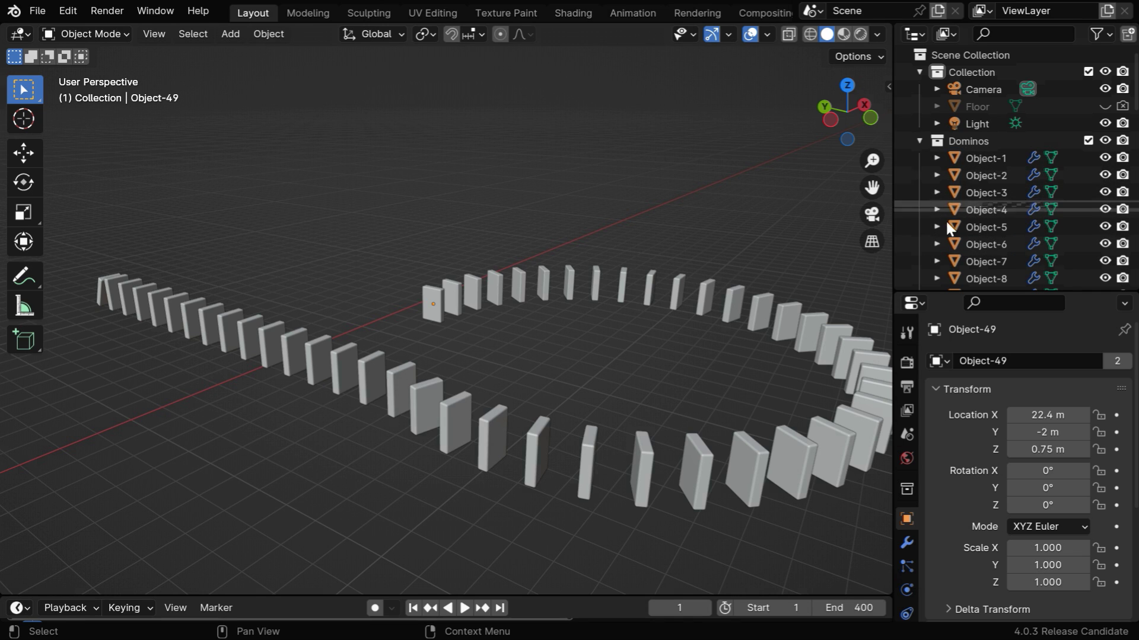
{"action": "left_click", "coordinate": [98, 296]}
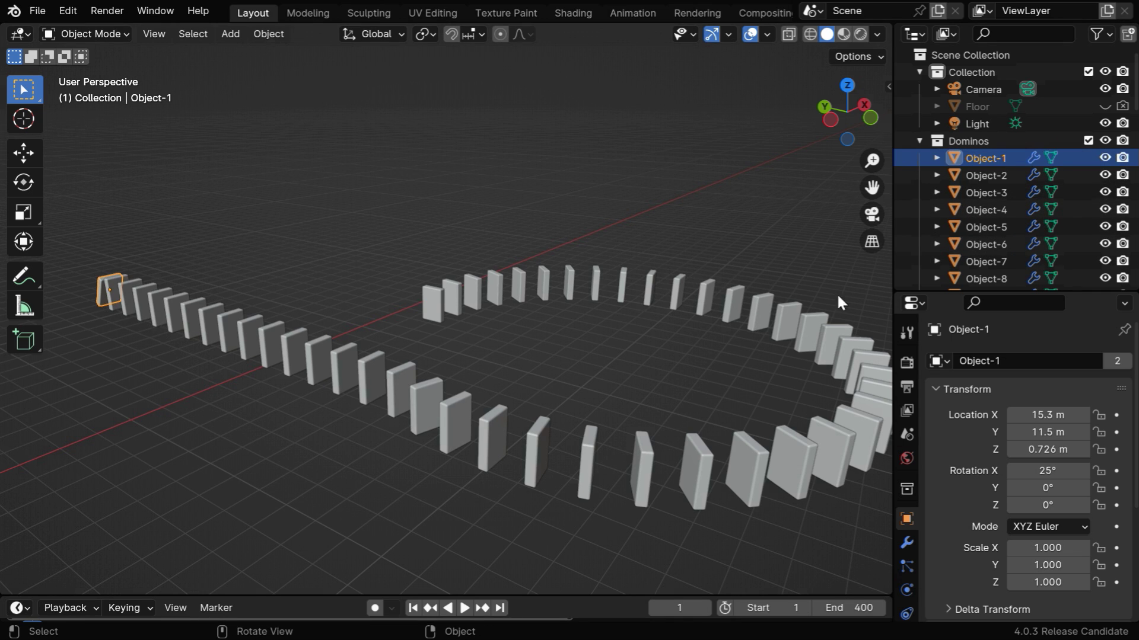
{"action": "left_click", "coordinate": [116, 304]}
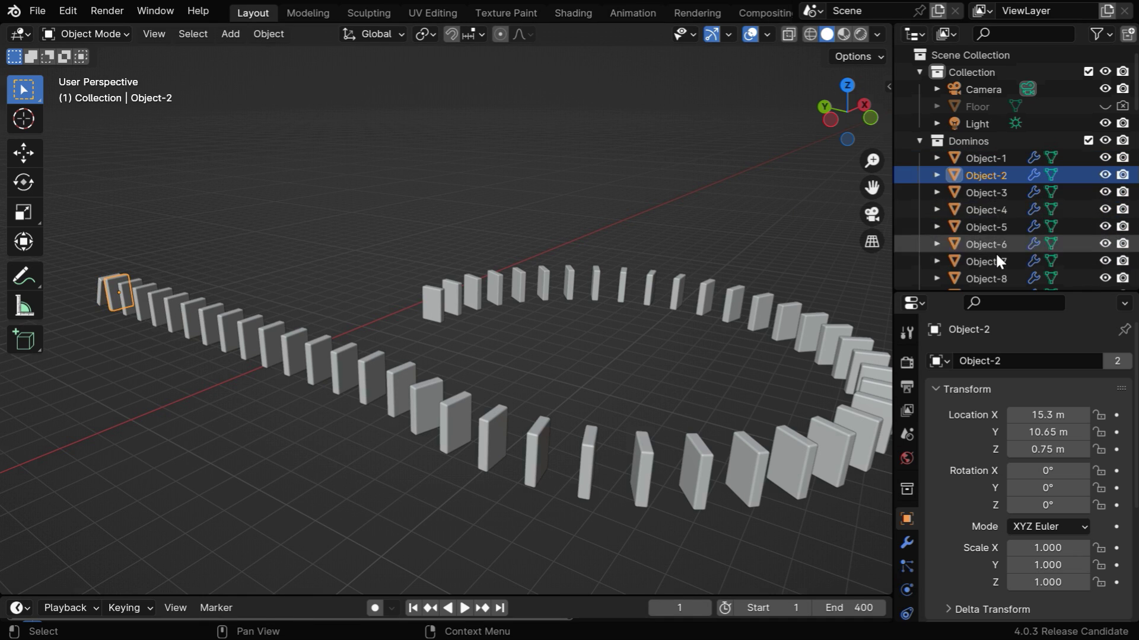
Frame the camera close on the tilted Object-1 and the first dominoes, then select Object-1.
{"action": "key", "text": "alt+a"}
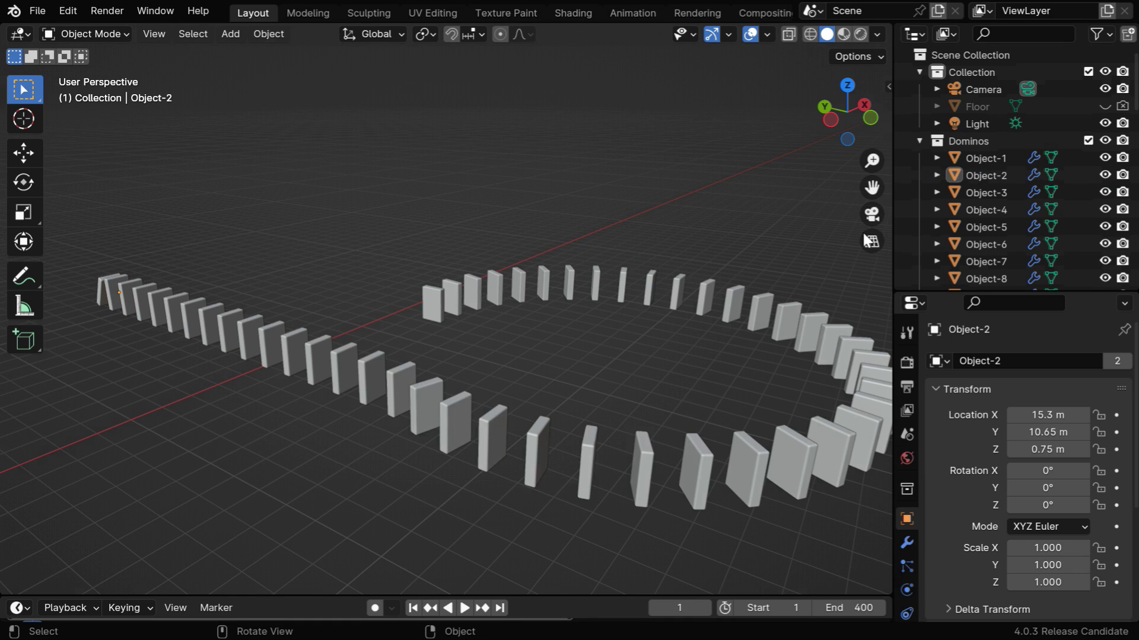
{"action": "left_click", "coordinate": [872, 215]}
{"action": "key", "text": "n"}
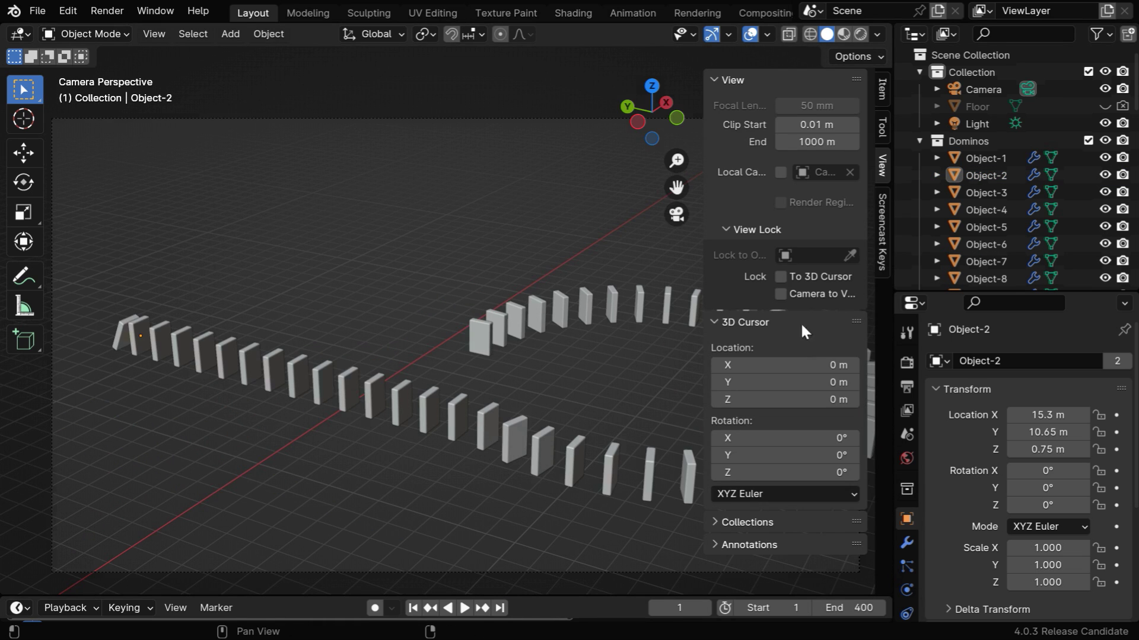
{"action": "left_click", "coordinate": [813, 286]}
{"action": "key", "text": "n"}
{"action": "middle_click_drag", "start_coordinate": [318, 421], "coordinate": [494, 323]}
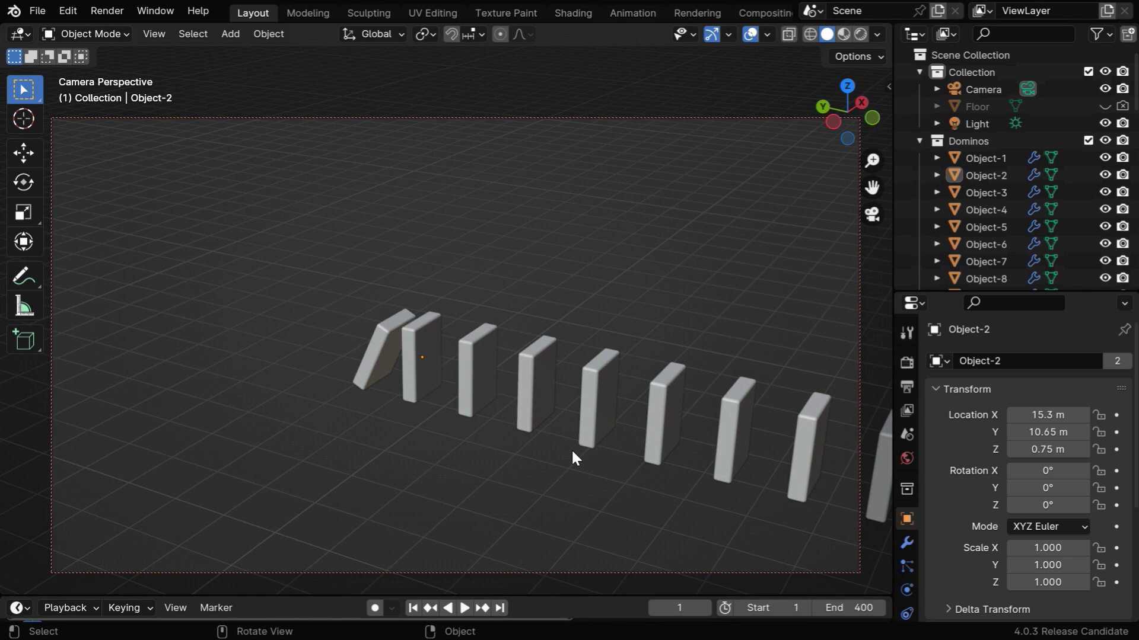
{"action": "key", "text": "n"}
{"action": "left_click", "coordinate": [813, 286]}
{"action": "key", "text": "n"}
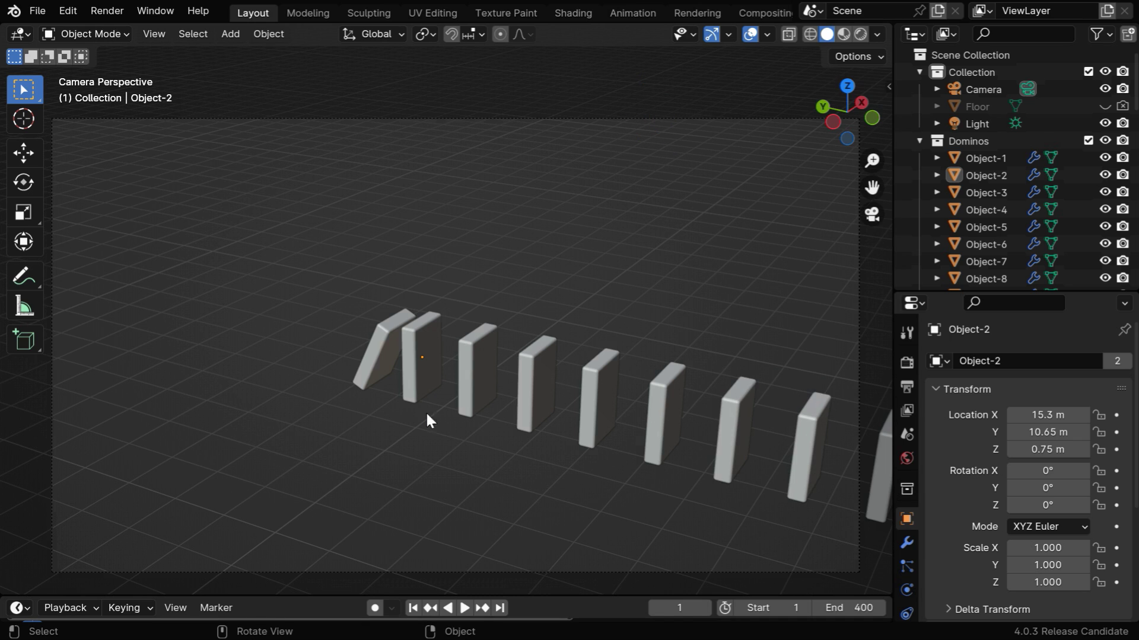
{"action": "left_click", "coordinate": [370, 359]}
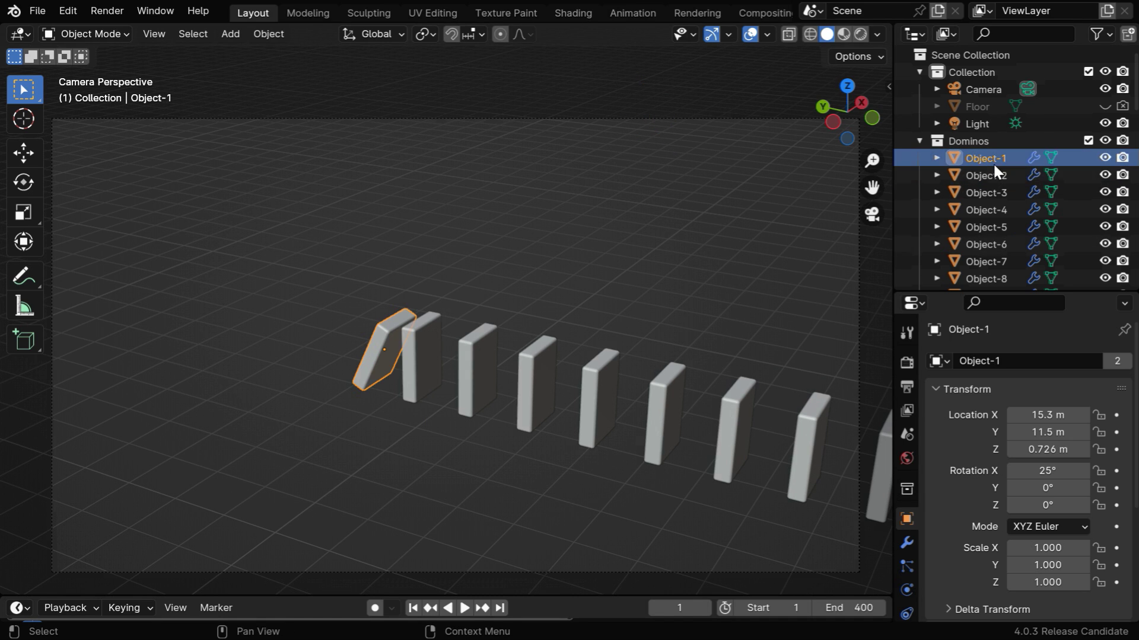
Run Set Camera On Track on Object-1 with Dominos as the target collection.
{"action": "left_click", "coordinate": [273, 36]}
{"action": "mouse_move", "coordinate": [299, 58]}
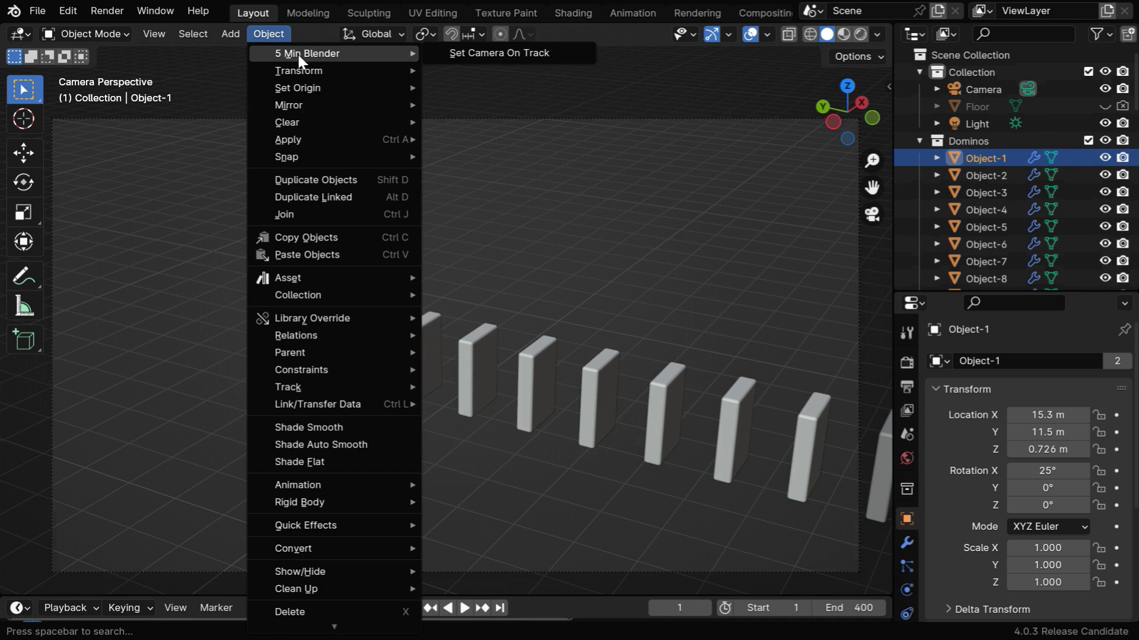
{"action": "left_click", "coordinate": [482, 52]}
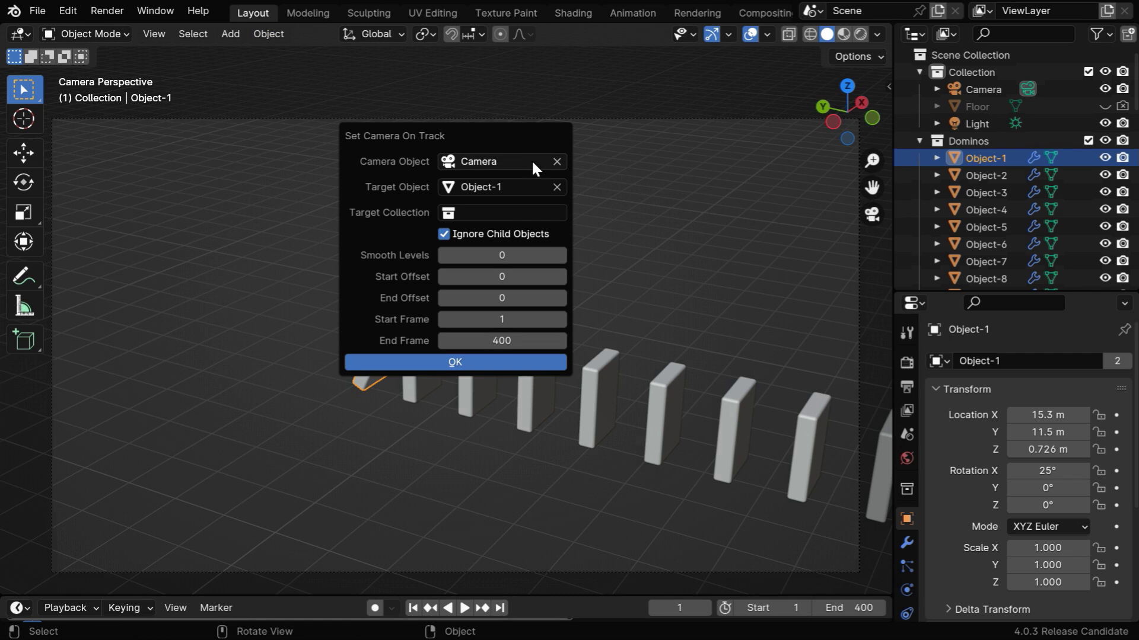
{"action": "left_click_drag", "start_coordinate": [516, 144], "coordinate": [712, 146]}
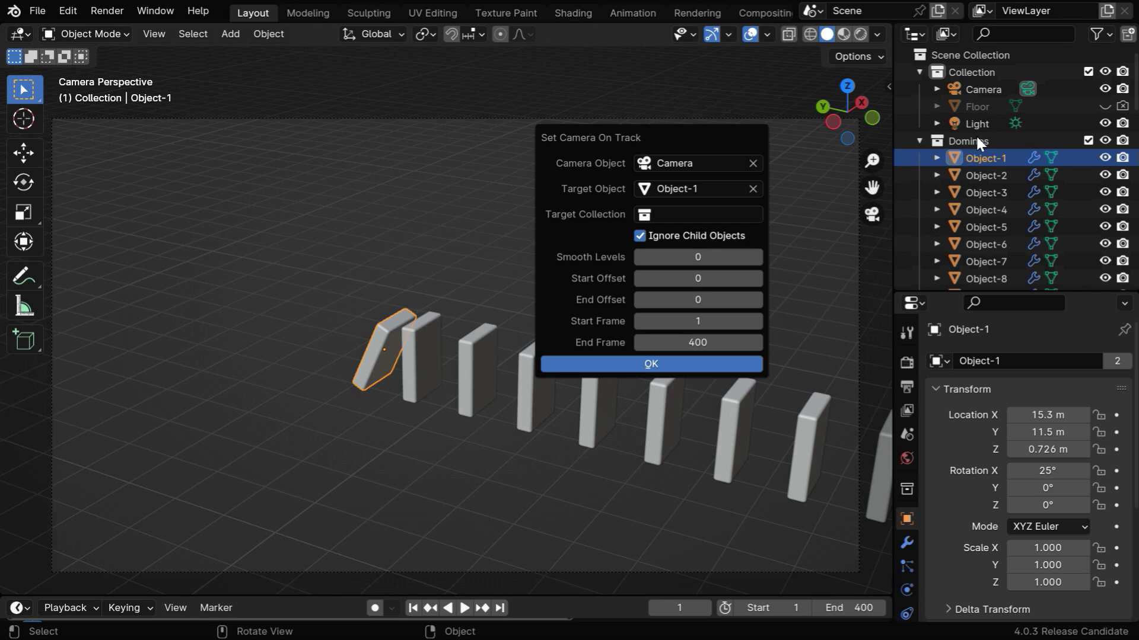
{"action": "left_click", "coordinate": [736, 216]}
{"action": "left_click", "coordinate": [669, 258]}
Apply the Dominos camera track and play the animation until the dominoes lie flat at frame 388.
{"action": "left_click", "coordinate": [649, 364]}
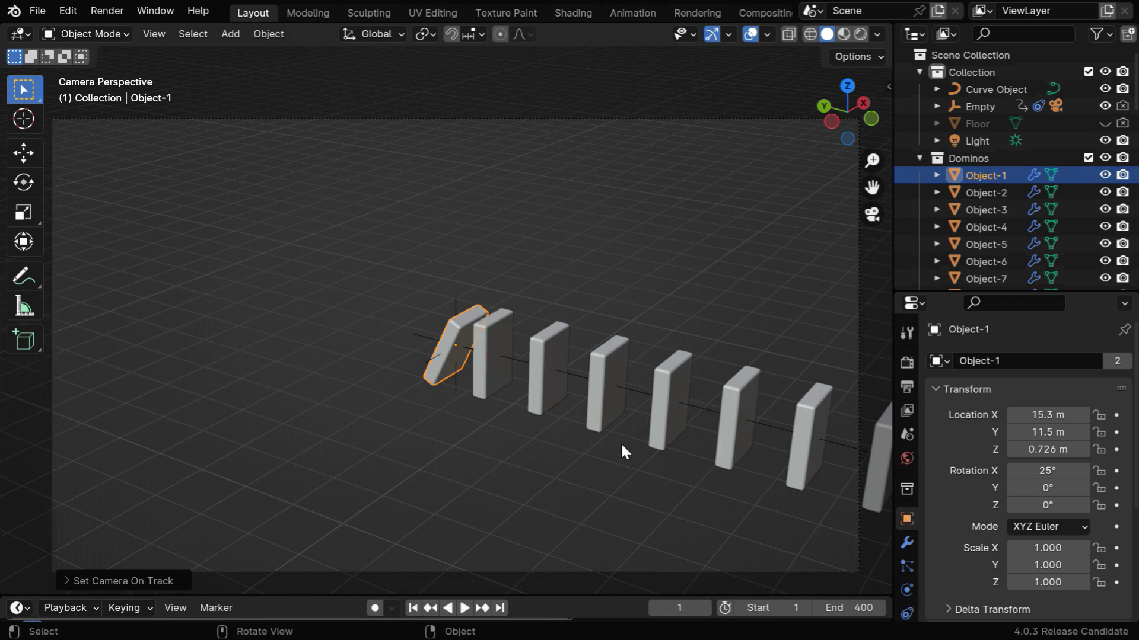
{"action": "left_click", "coordinate": [606, 507]}
{"action": "left_click", "coordinate": [466, 608]}
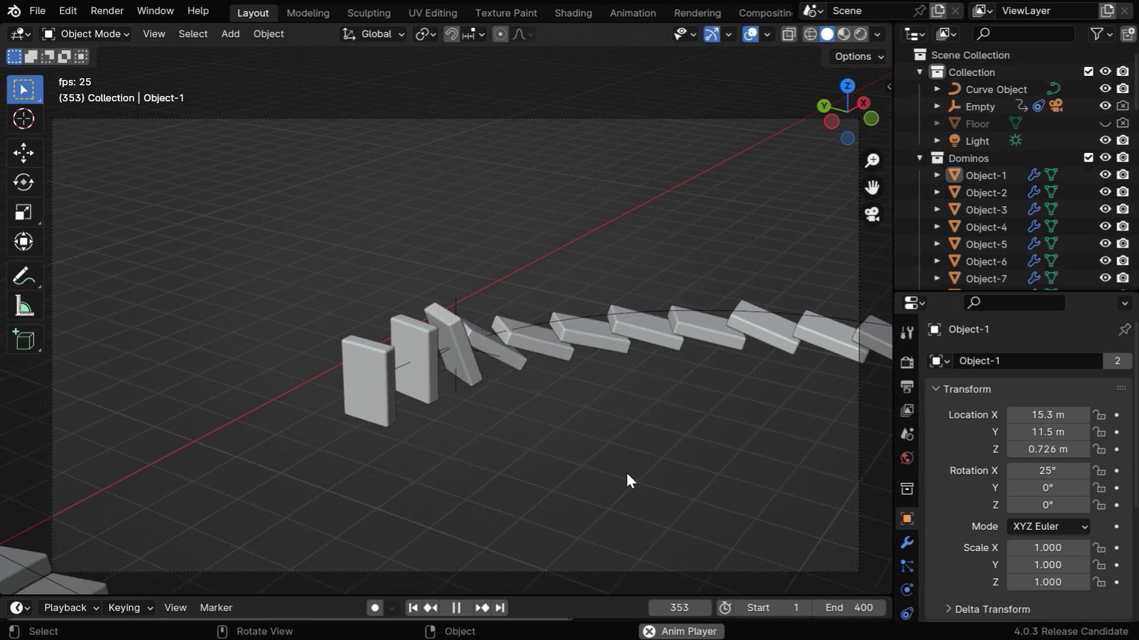
{"action": "left_click", "coordinate": [456, 608]}
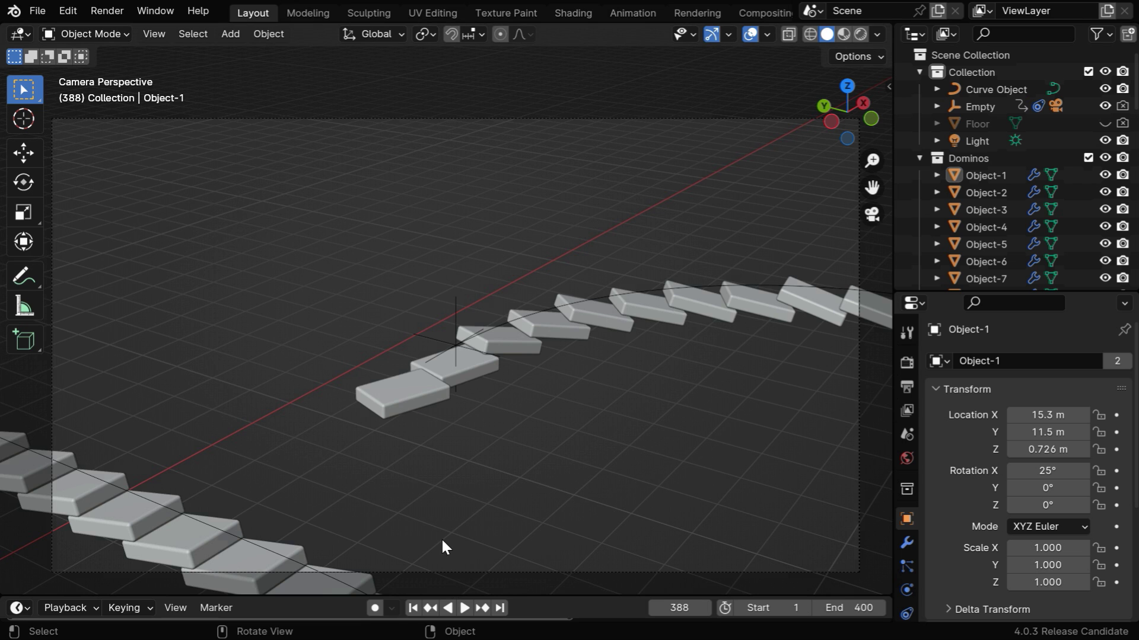
Undo the first track and rerun Set Camera On Track for Dominos with Start Offset 3.
{"action": "key", "text": "shift+Left"}
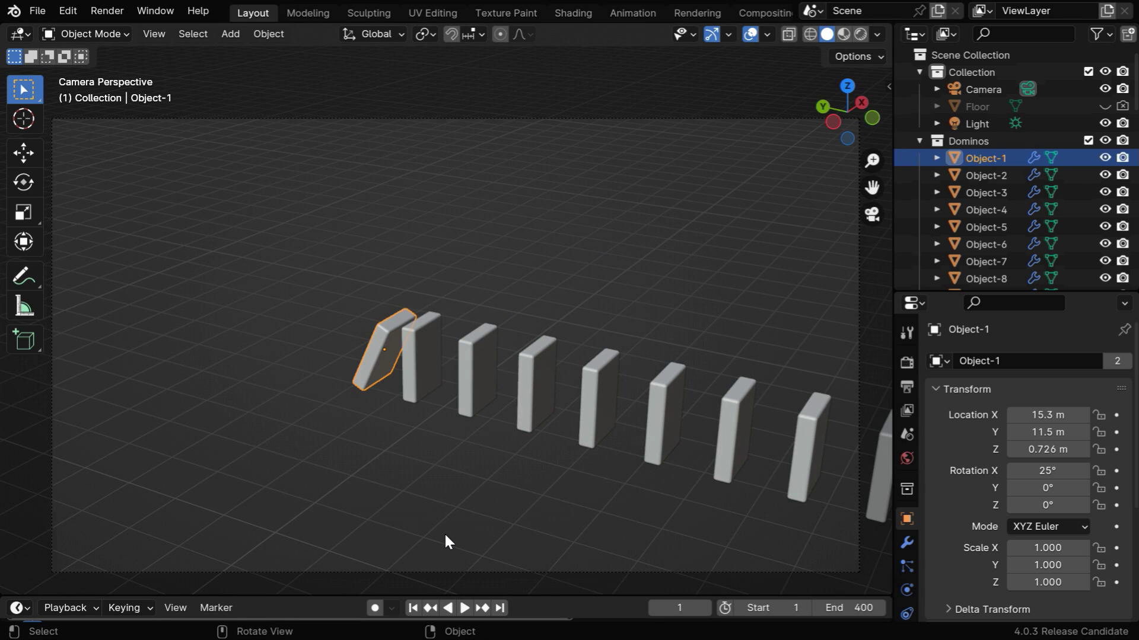
{"action": "left_click", "coordinate": [269, 34]}
{"action": "mouse_move", "coordinate": [382, 51]}
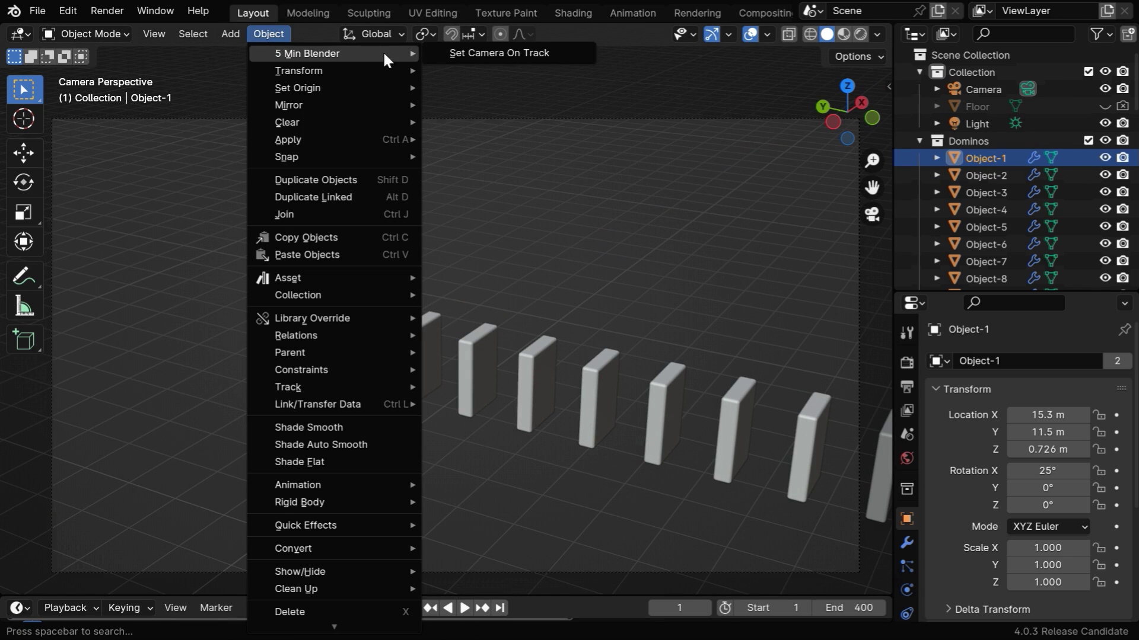
{"action": "left_click", "coordinate": [457, 51]}
{"action": "left_click_drag", "start_coordinate": [522, 129], "coordinate": [693, 133]}
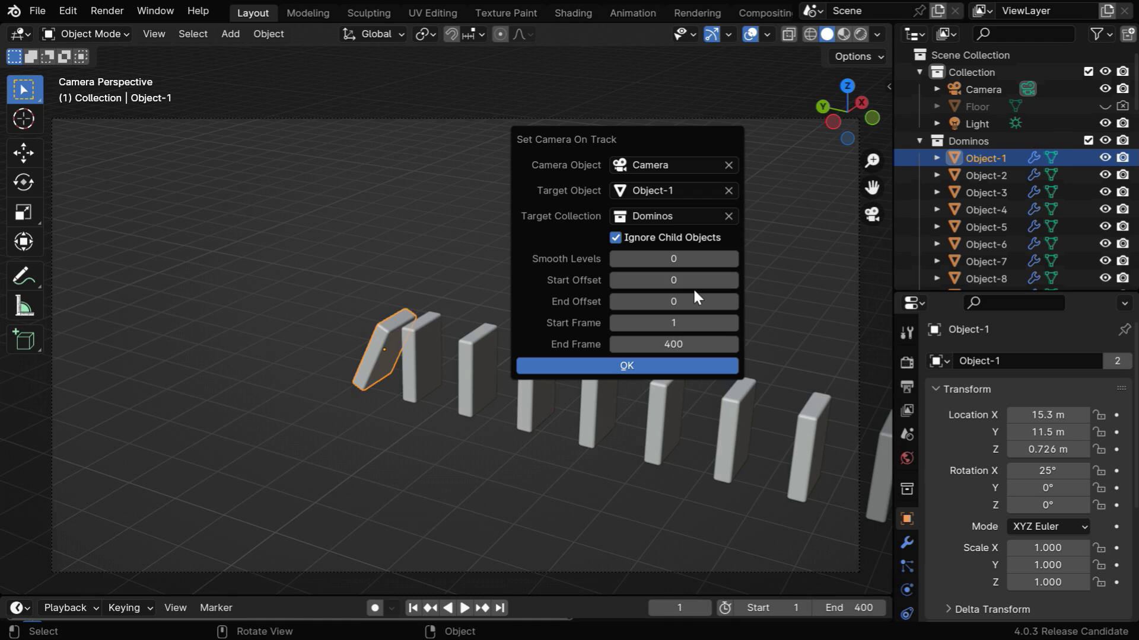
{"action": "left_click", "coordinate": [732, 281]}
{"action": "left_click", "coordinate": [732, 281]}
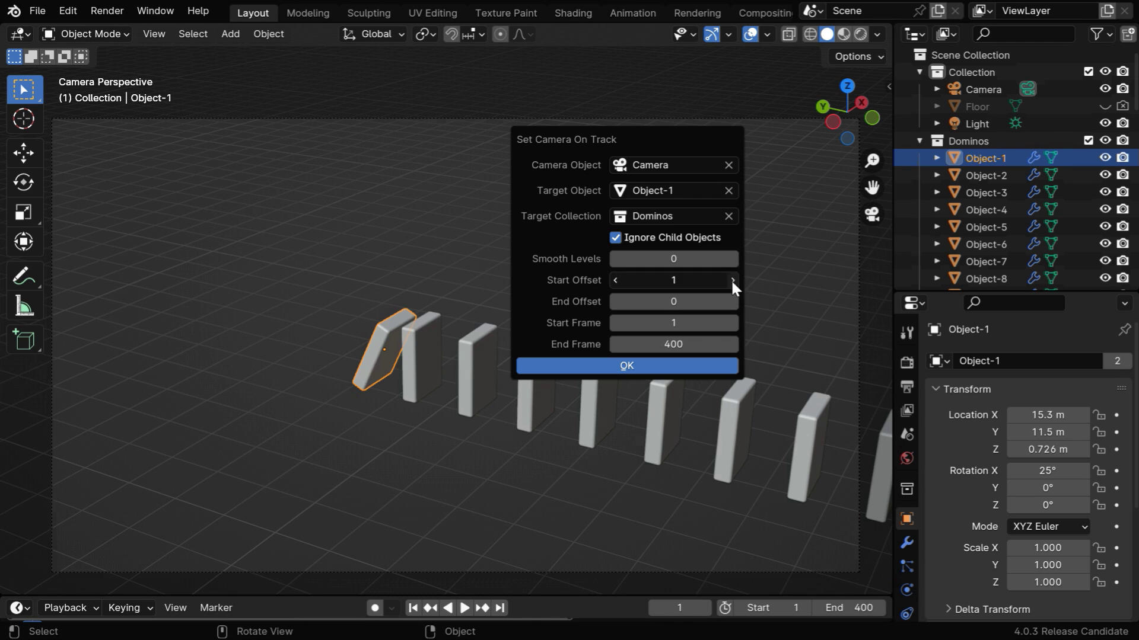
{"action": "left_click", "coordinate": [731, 280]}
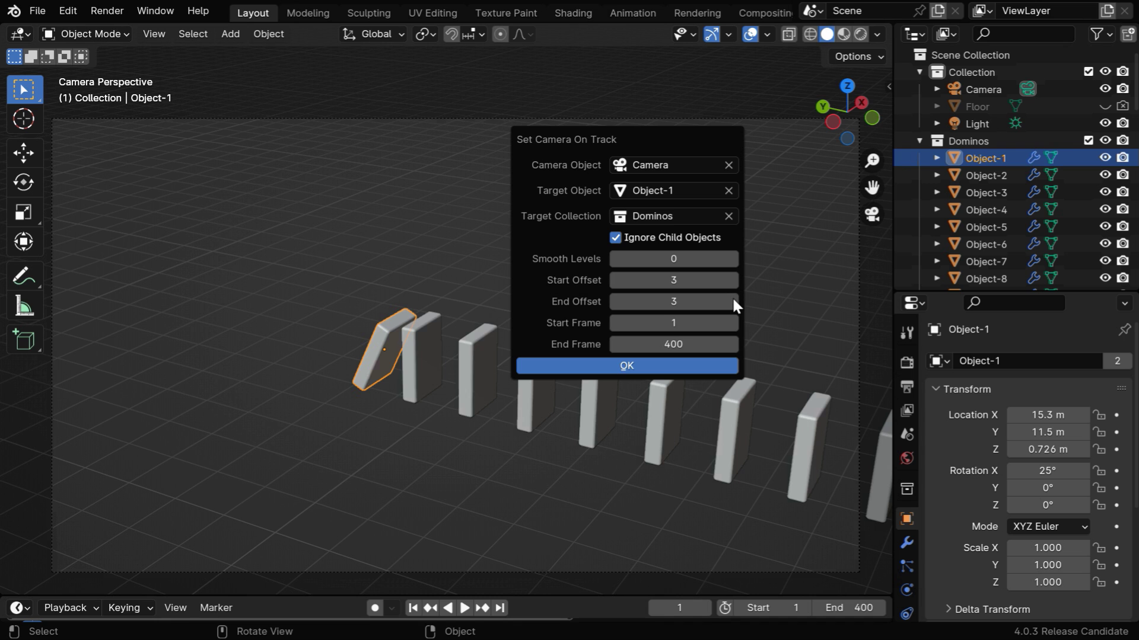
Apply the offset track and play the animation as the camera follows the falling dominoes.
{"action": "left_click", "coordinate": [669, 364]}
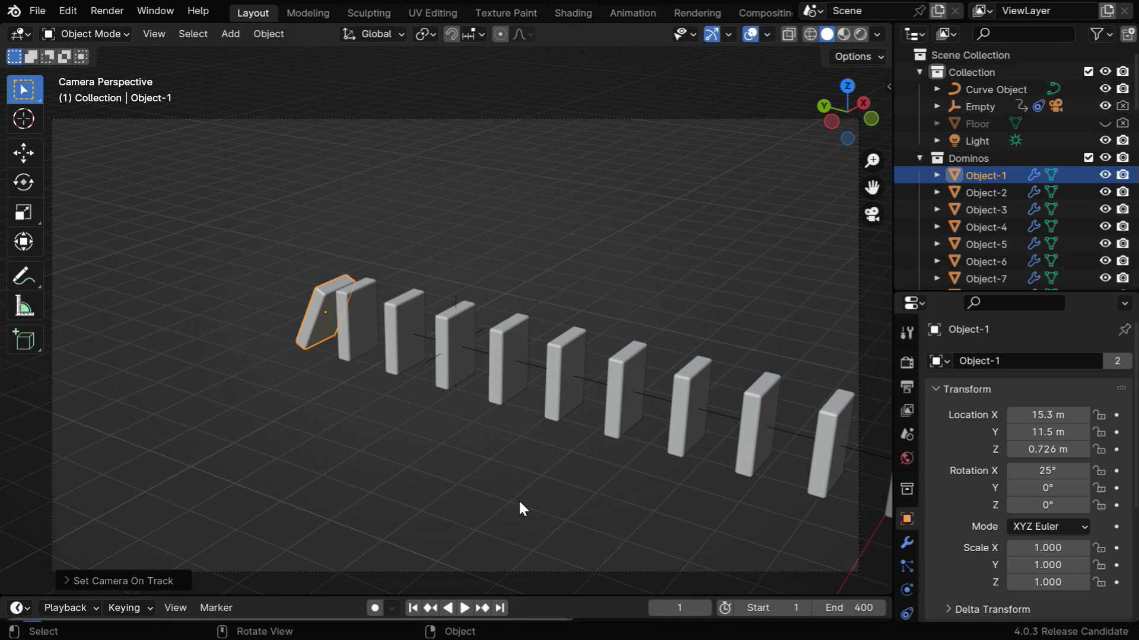
{"action": "left_click", "coordinate": [466, 608]}
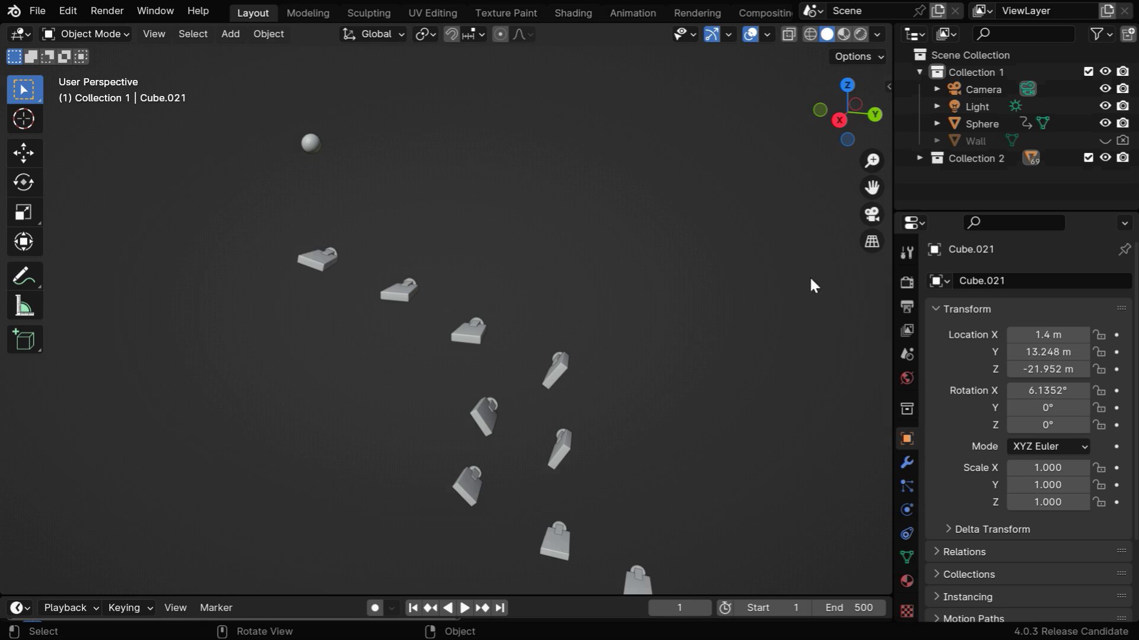
Reframe the camera closer on the sphere and first note blocks, then expand Collection 2.
{"action": "left_click", "coordinate": [873, 215]}
{"action": "key", "text": "n"}
{"action": "left_click", "coordinate": [815, 293]}
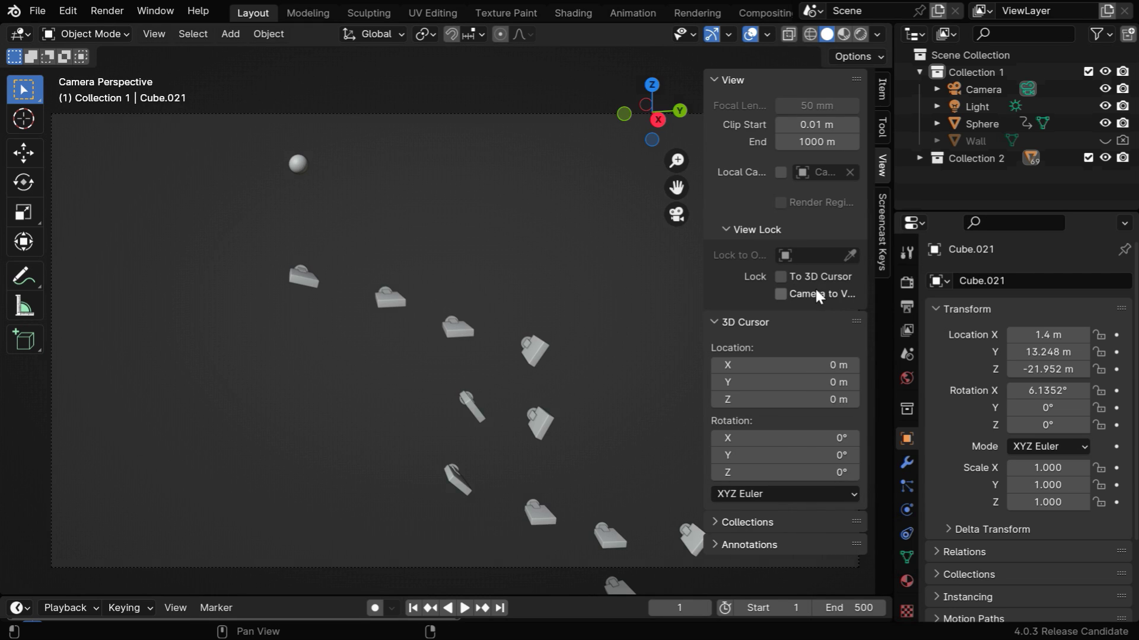
{"action": "key", "text": "n"}
{"action": "mouse_move", "coordinate": [428, 358]}
{"action": "middle_mouse_down", "text": "shift"}
{"action": "mouse_move", "coordinate": [411, 347]}
{"action": "mouse_move", "coordinate": [404, 308]}
{"action": "mouse_move", "coordinate": [451, 375]}
{"action": "mouse_move", "coordinate": [401, 363]}
{"action": "mouse_move", "coordinate": [417, 367]}
{"action": "middle_mouse_up", "text": "shift"}
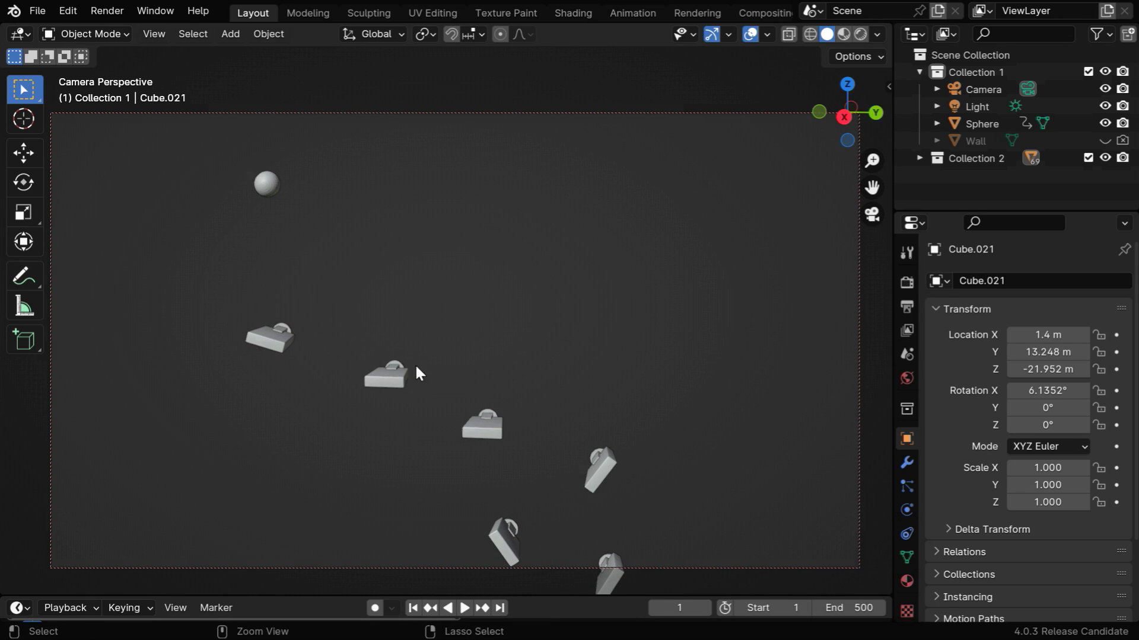
{"action": "key", "text": "n"}
{"action": "left_click", "coordinate": [797, 298]}
{"action": "key", "text": "n"}
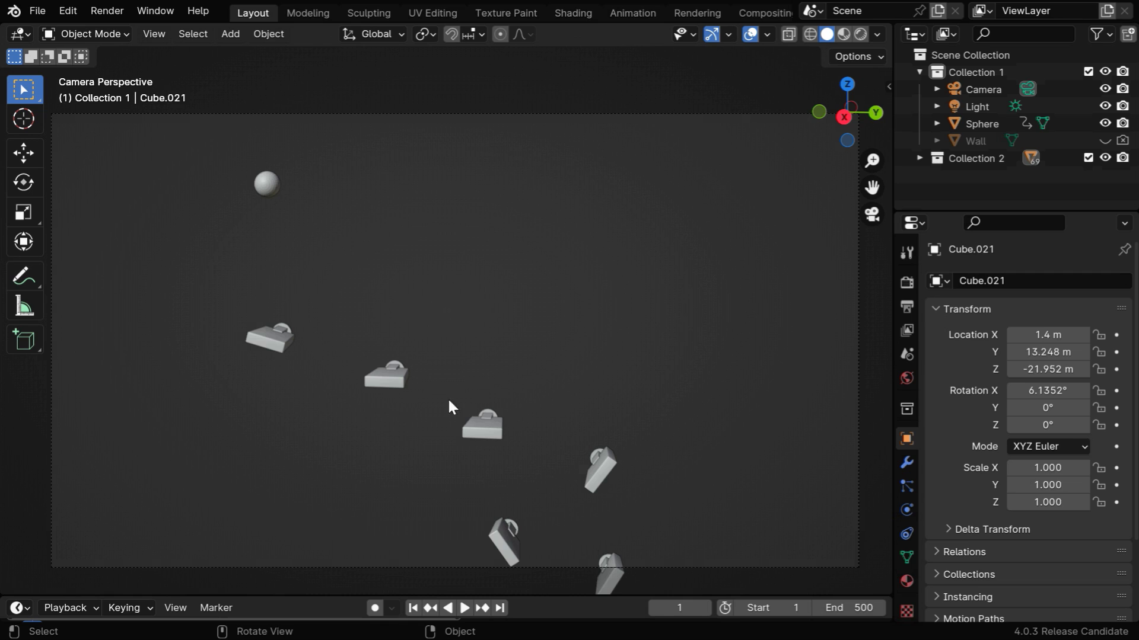
{"action": "left_click", "coordinate": [920, 158]}
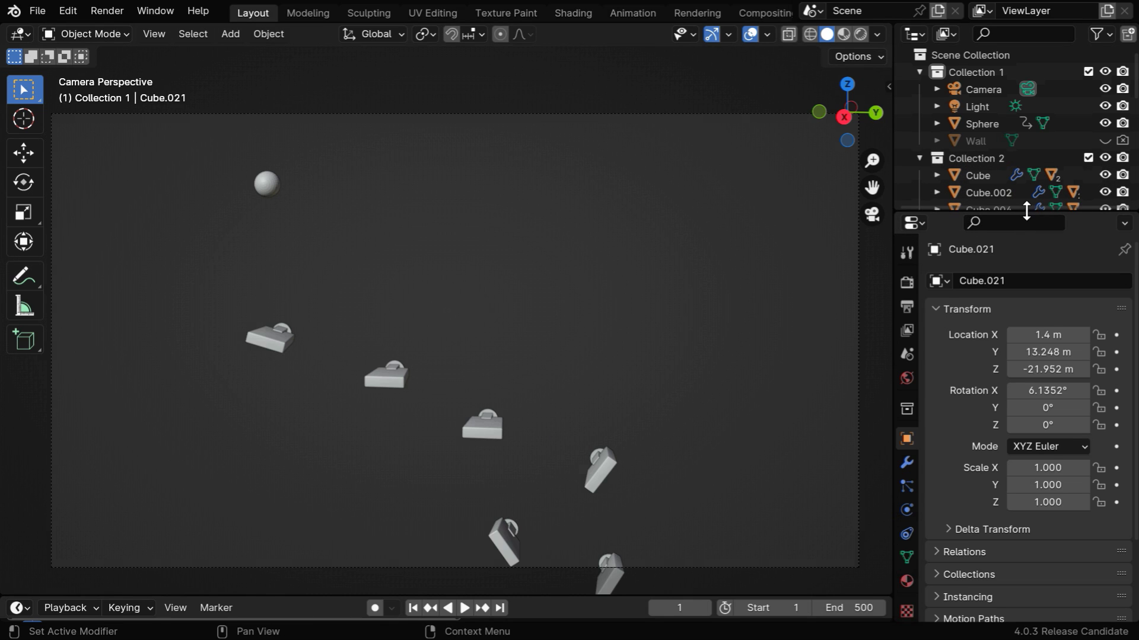
Enlarge the outliner to list Collection 2's Cube objects, briefly expanding and collapsing Cube.006.
{"action": "left_click_drag", "start_coordinate": [1026, 210], "coordinate": [1005, 333]}
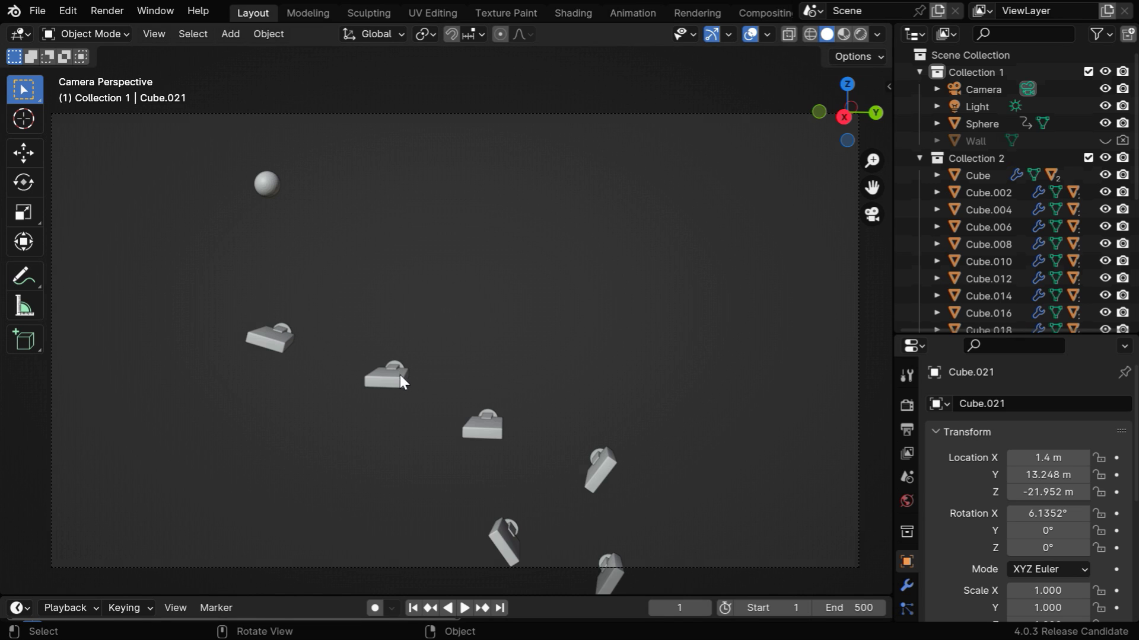
{"action": "left_click", "coordinate": [937, 227]}
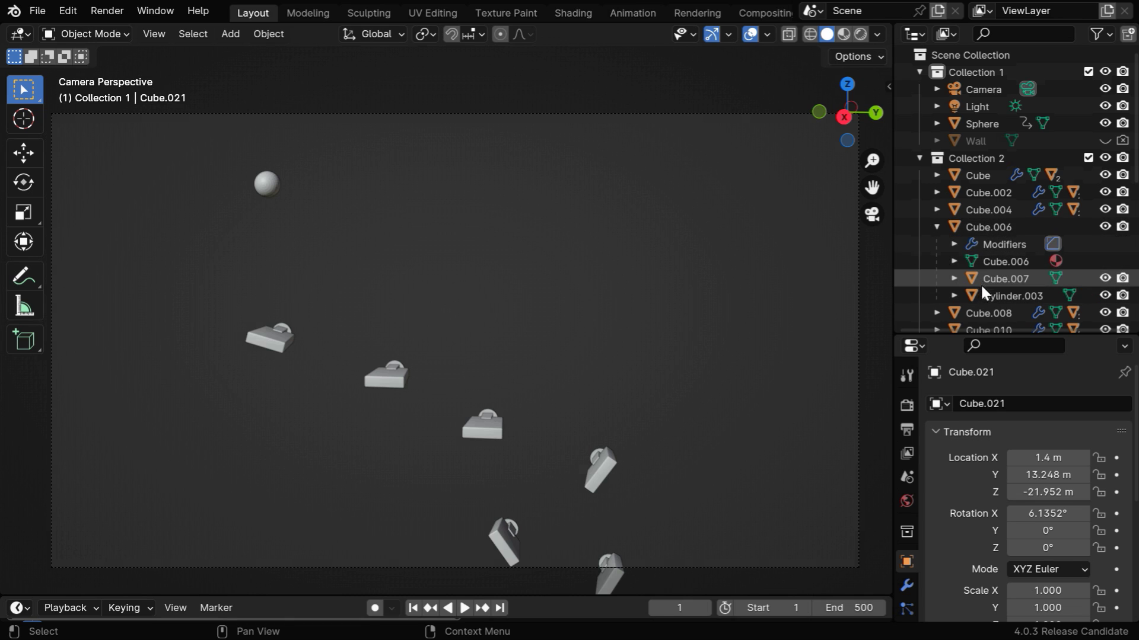
{"action": "left_click", "coordinate": [937, 228]}
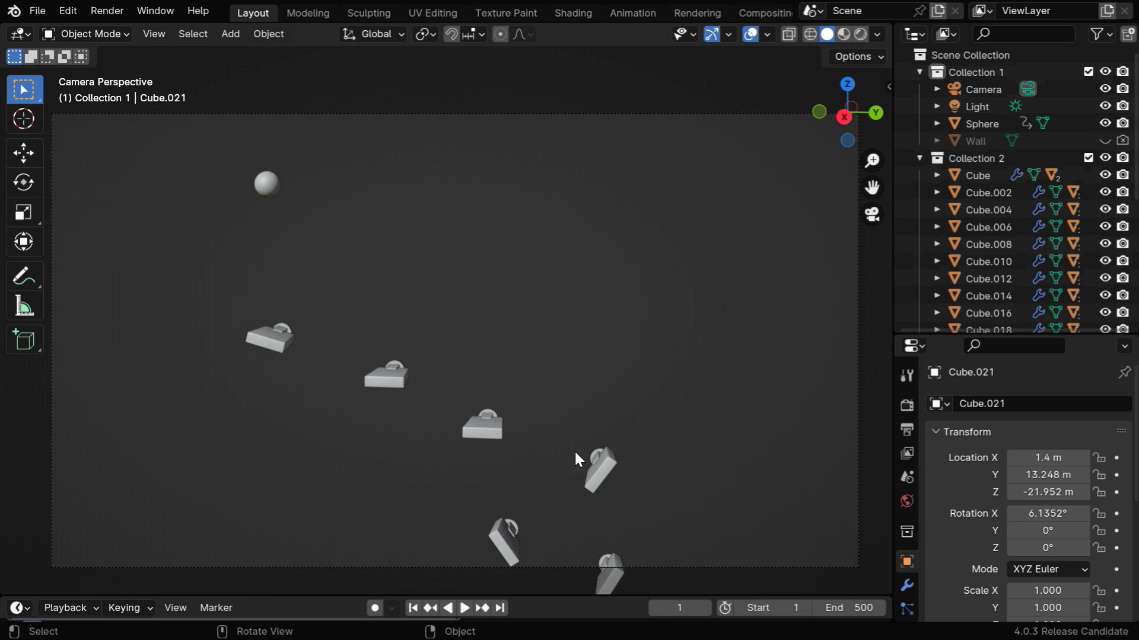
Select Cube and launch Object > 5 Min Blender > Set Camera On Track.
{"action": "left_click", "coordinate": [274, 345]}
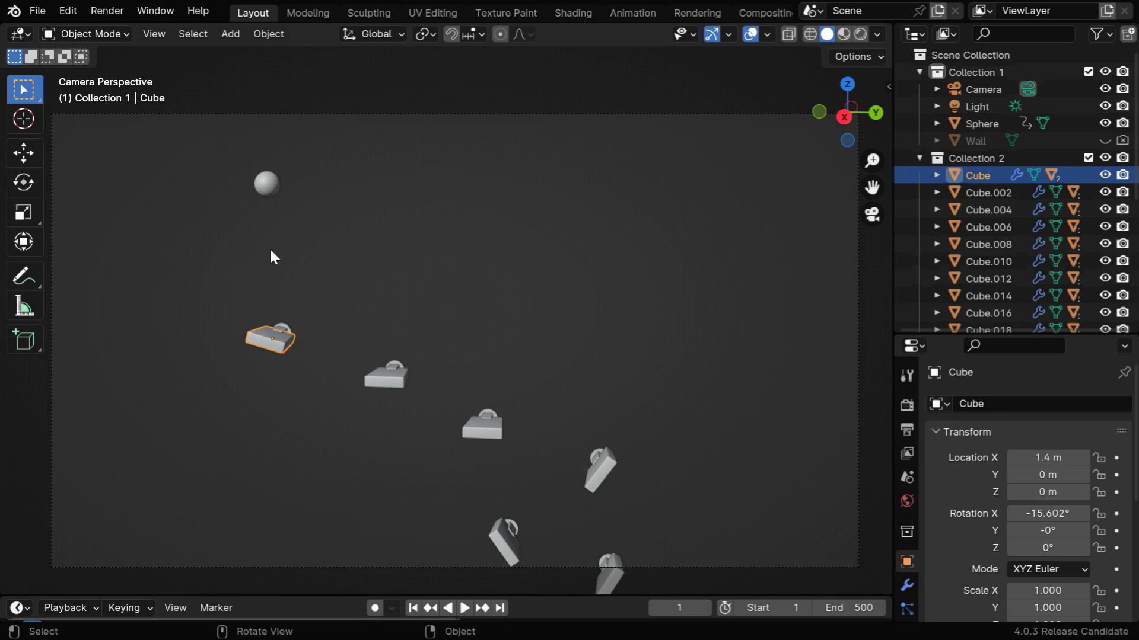
{"action": "left_click", "coordinate": [268, 35]}
{"action": "mouse_move", "coordinate": [403, 52]}
{"action": "left_click", "coordinate": [464, 52]}
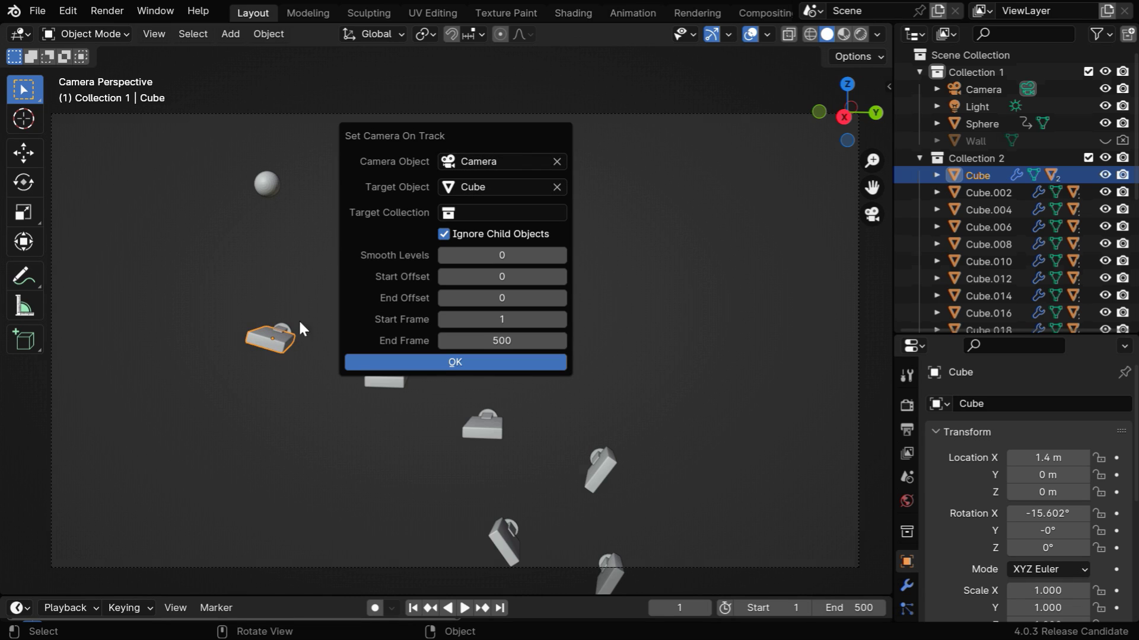
Set Target Collection to Collection 2 and Start Offset to 1.
{"action": "left_click", "coordinate": [450, 215]}
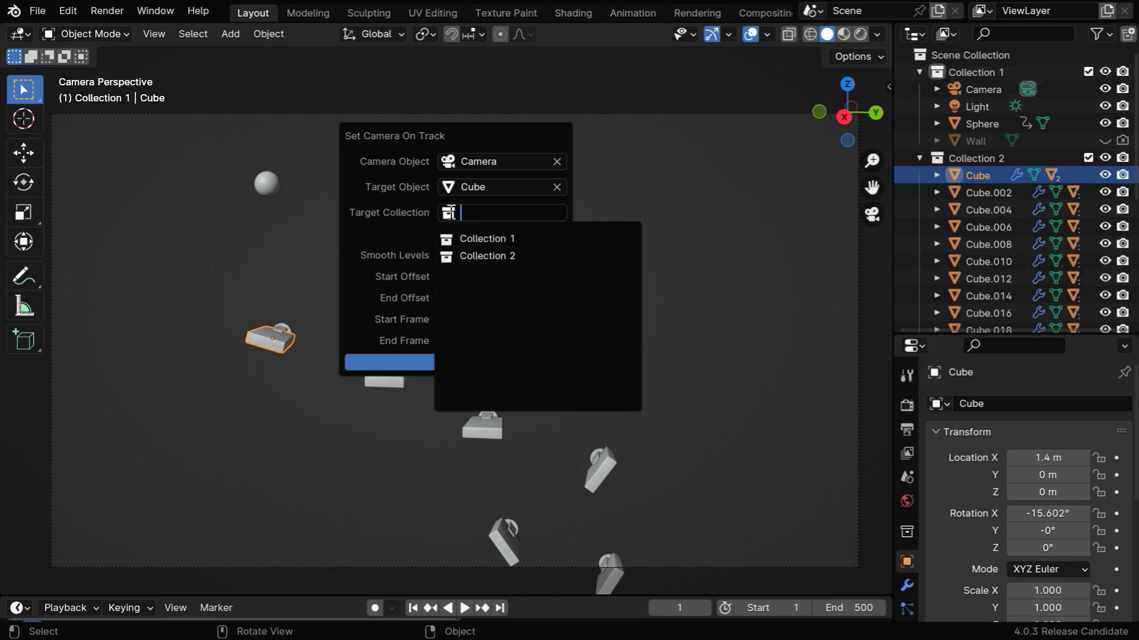
{"action": "left_click", "coordinate": [492, 256]}
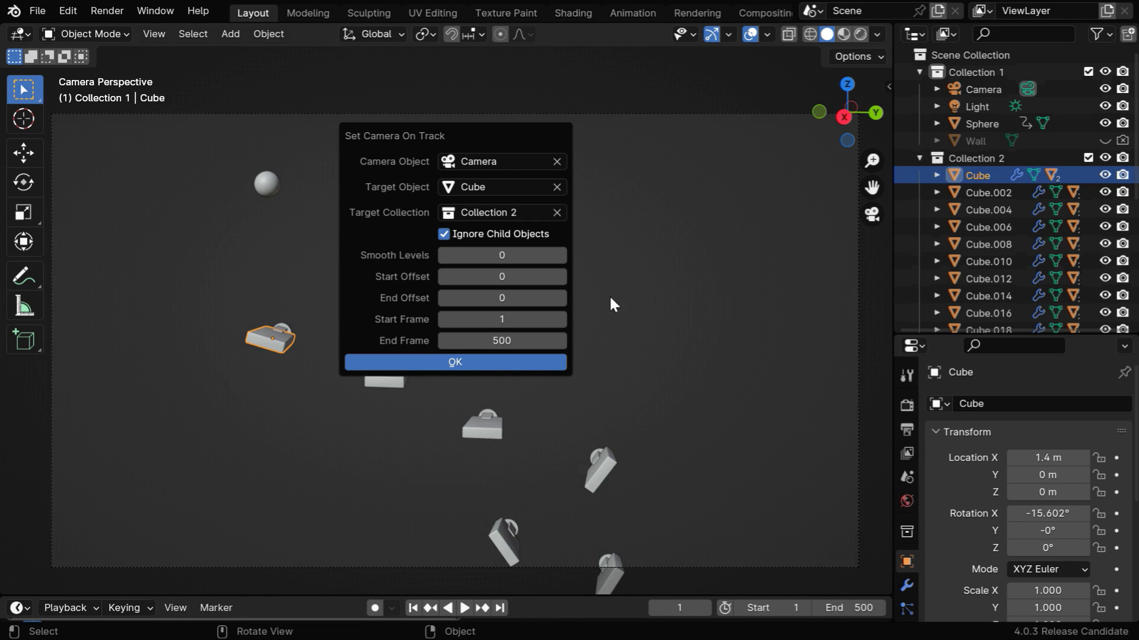
{"action": "left_click", "coordinate": [562, 277]}
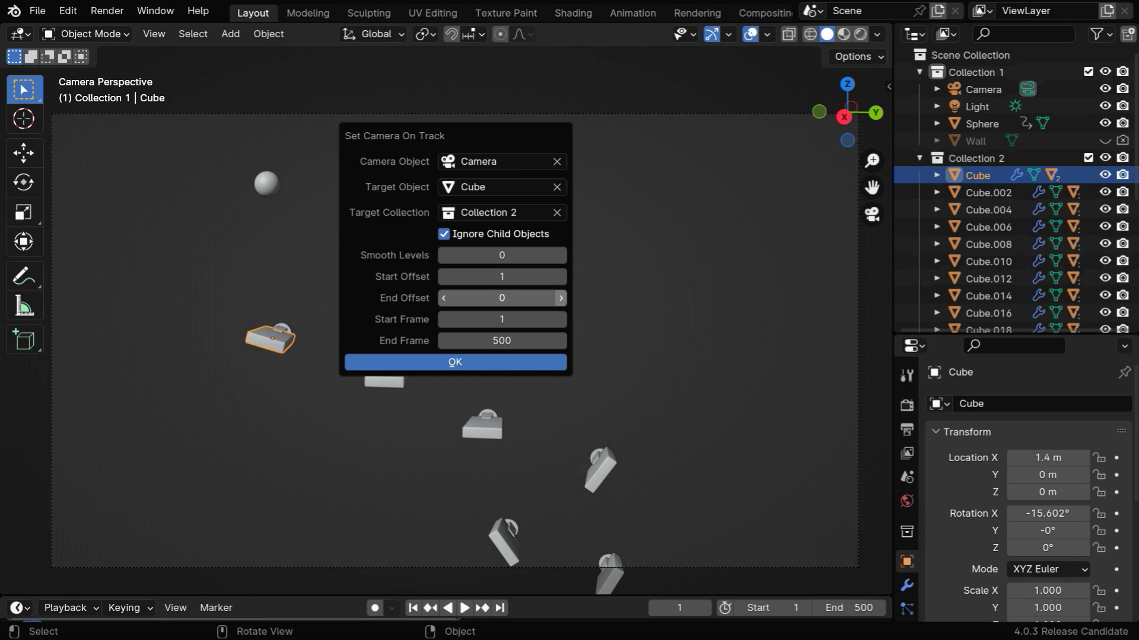
Build the camera track, deselect the cube, and play the animation past the dominoes.
{"action": "left_click", "coordinate": [521, 363]}
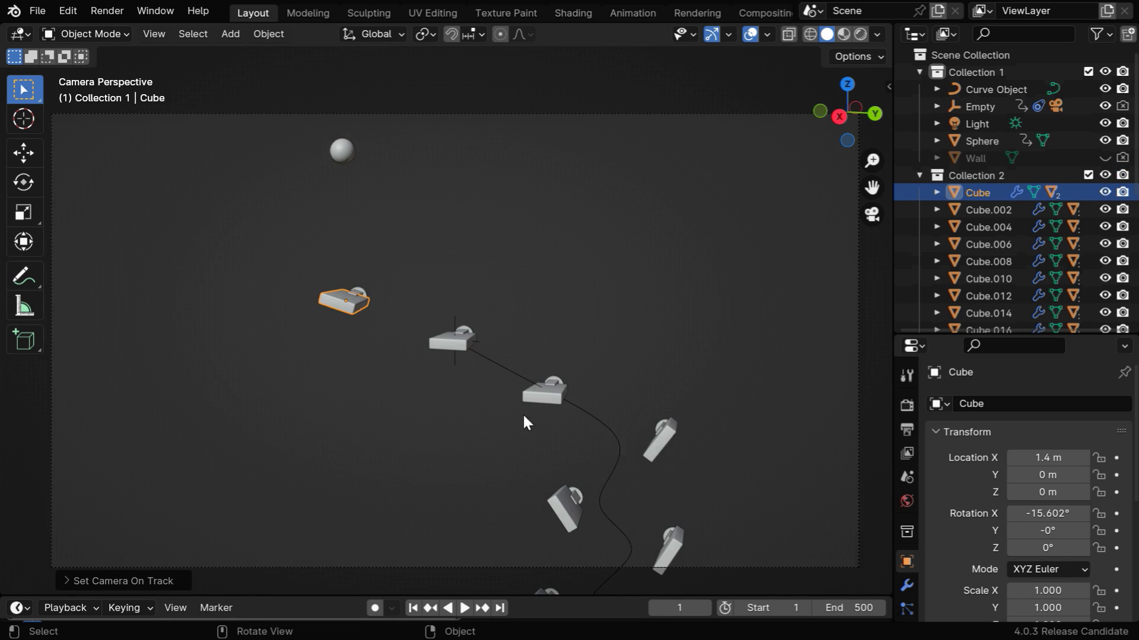
{"action": "left_click", "coordinate": [514, 533]}
{"action": "left_click", "coordinate": [465, 608]}
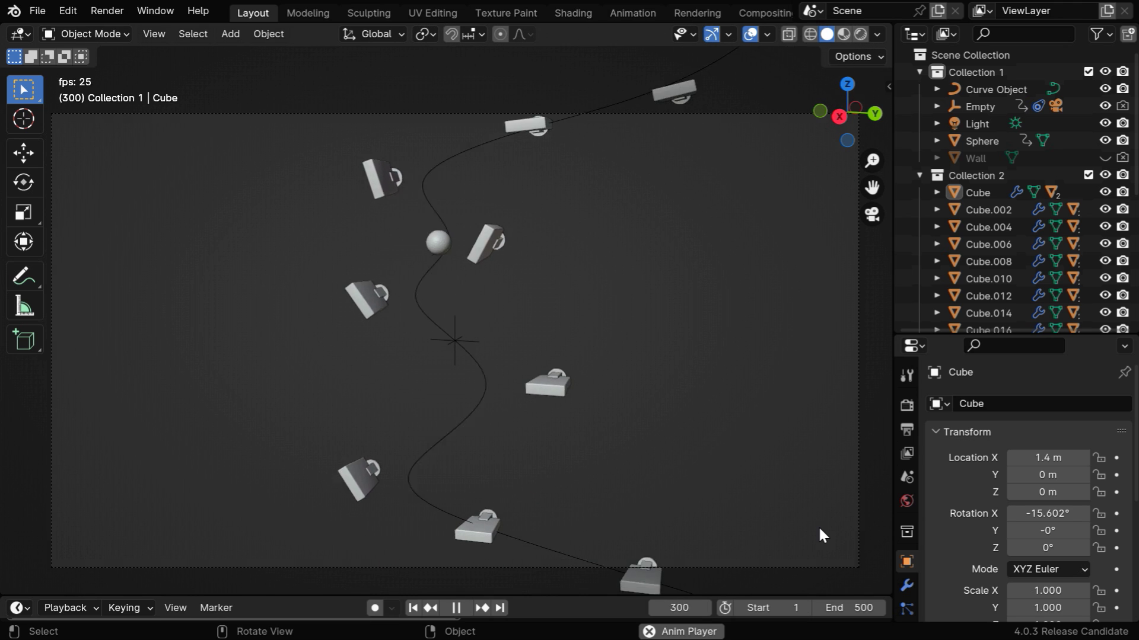
Stop playback, undo the generated track, and reopen Set Camera On Track.
{"action": "left_click", "coordinate": [465, 609]}
{"action": "key", "text": "ctrl+z"}
{"action": "key", "text": "ctrl+z"}
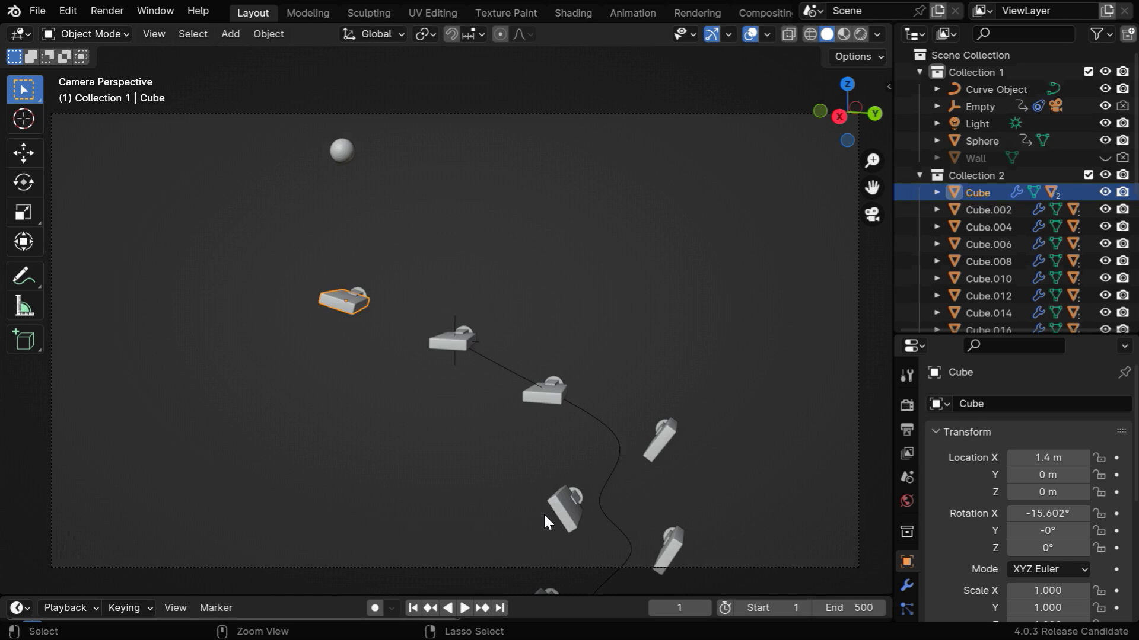
{"action": "left_click", "coordinate": [268, 34]}
{"action": "mouse_move", "coordinate": [301, 51]}
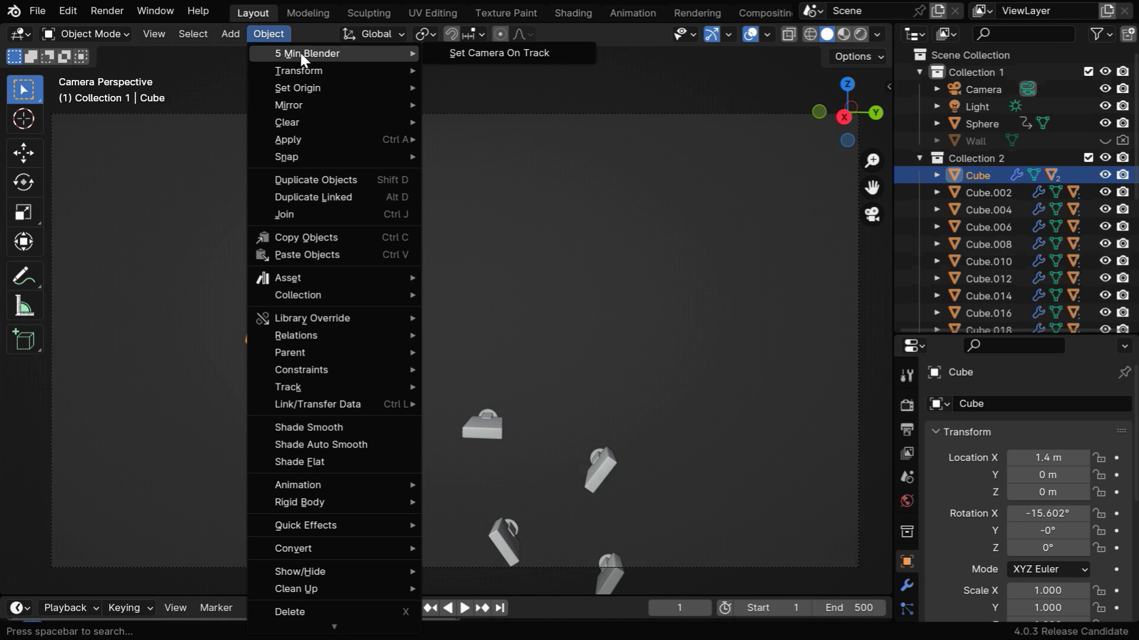
{"action": "left_click", "coordinate": [488, 57]}
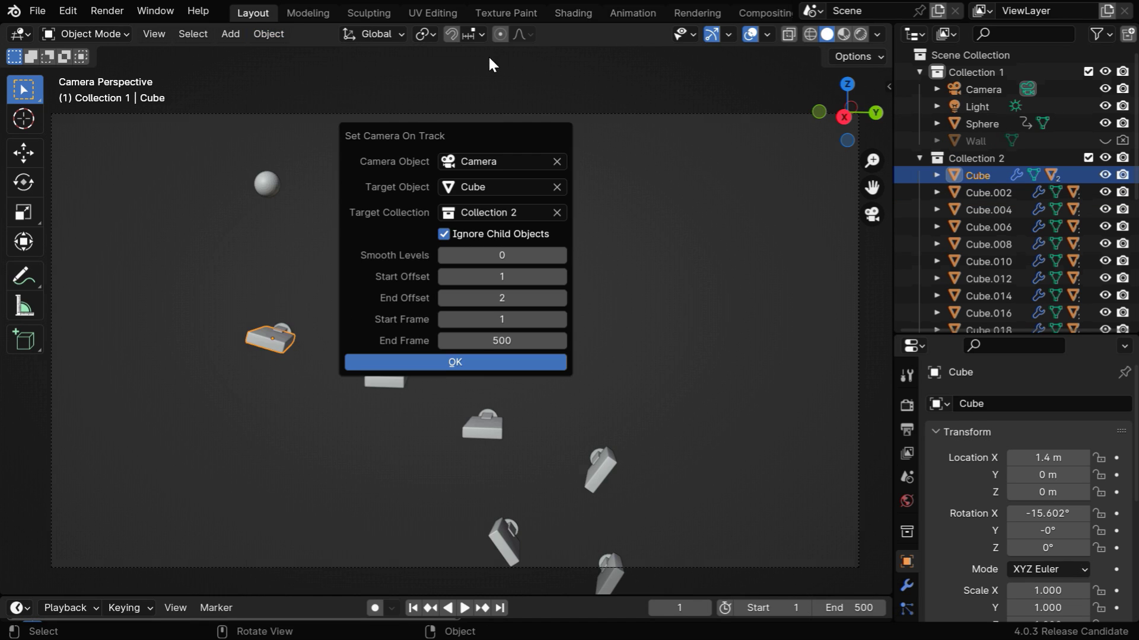
Rebuild the camera track with Smooth Levels raised to 6.
{"action": "left_click", "coordinate": [561, 255]}
{"action": "left_click", "coordinate": [561, 255]}
{"action": "left_click", "coordinate": [561, 255]}
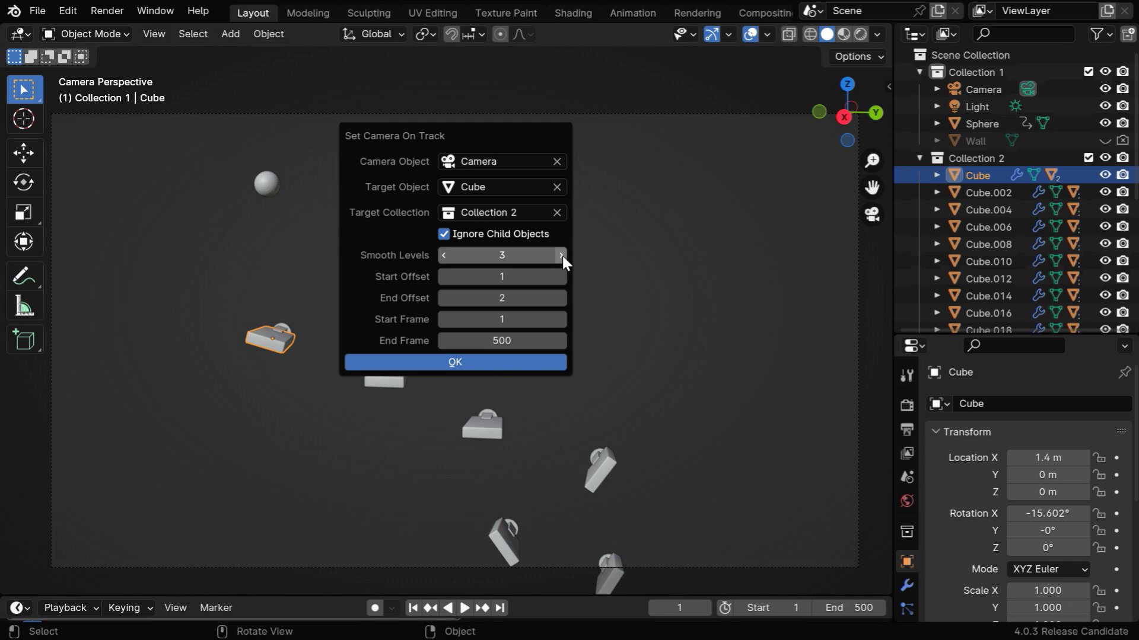
{"action": "left_click", "coordinate": [561, 255]}
{"action": "left_click", "coordinate": [561, 255]}
{"action": "left_click", "coordinate": [561, 255]}
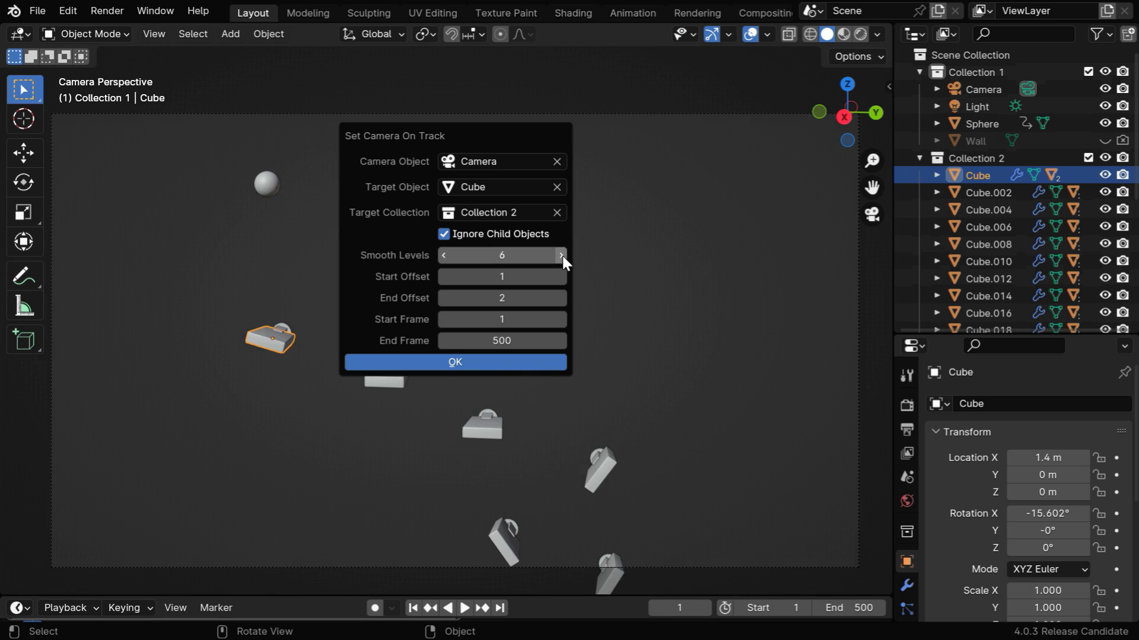
{"action": "left_click", "coordinate": [525, 362]}
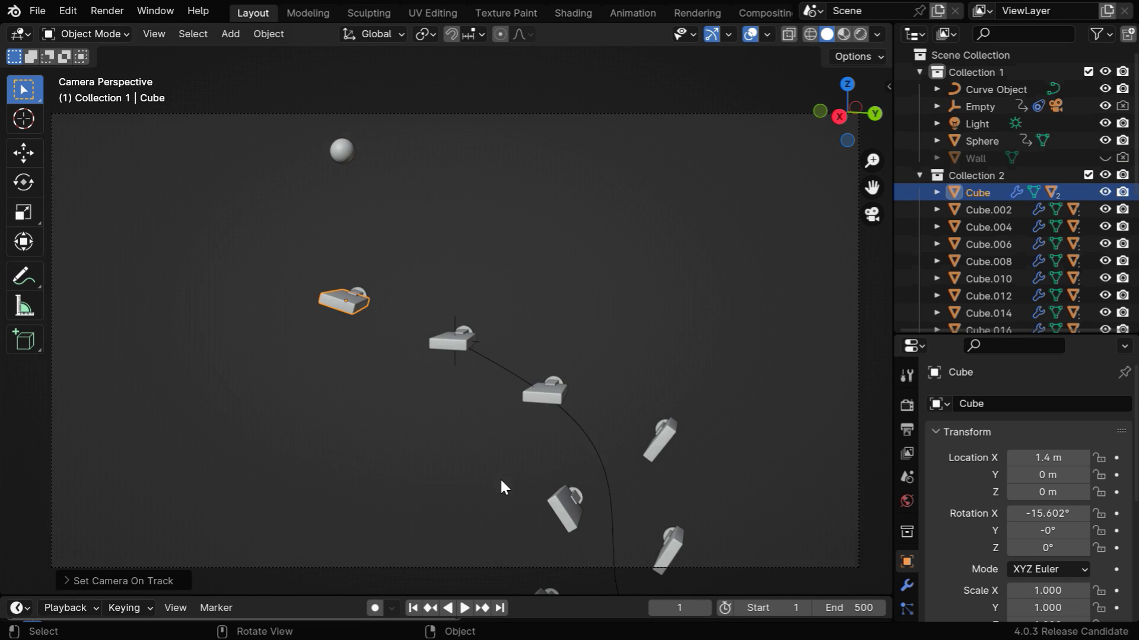
Play the smoothed domino run and hide the Curve Object and Empty.
{"action": "left_click", "coordinate": [465, 608]}
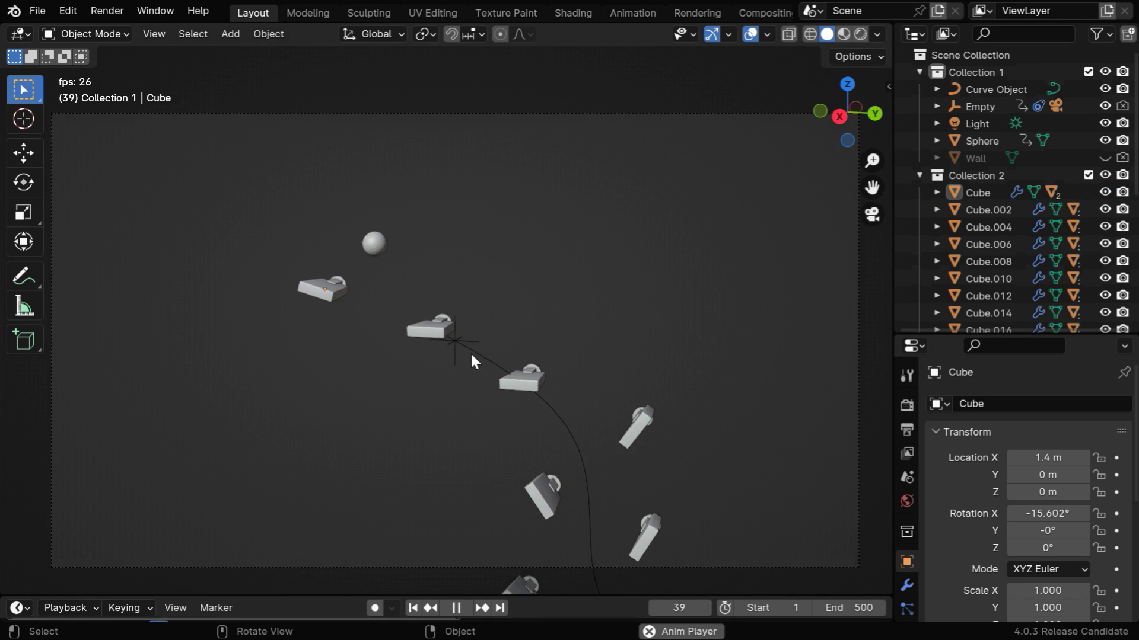
{"action": "left_click", "coordinate": [1104, 89]}
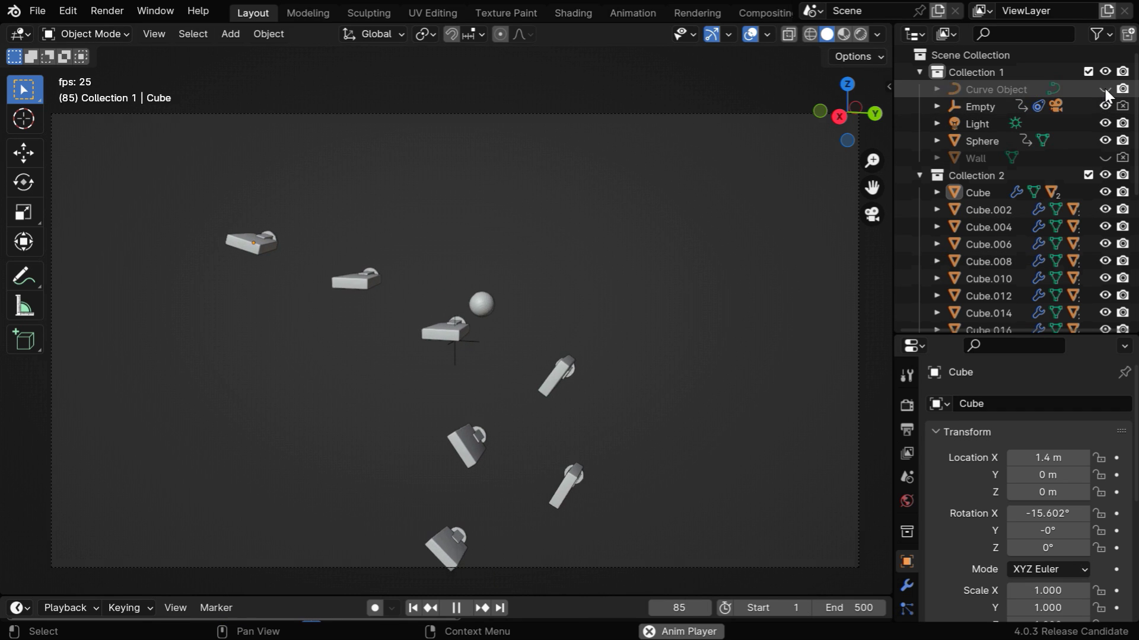
{"action": "left_click", "coordinate": [1104, 106]}
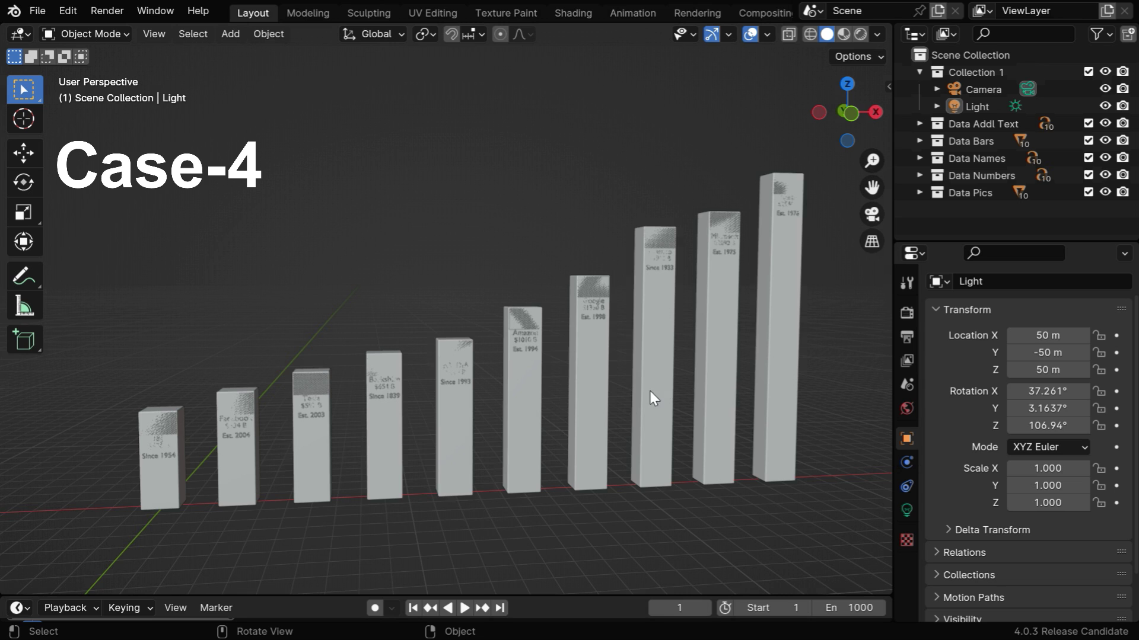
Lock the camera to the view and frame the J&J, Facebook and Tesla pillars up close.
{"action": "left_click", "coordinate": [919, 140]}
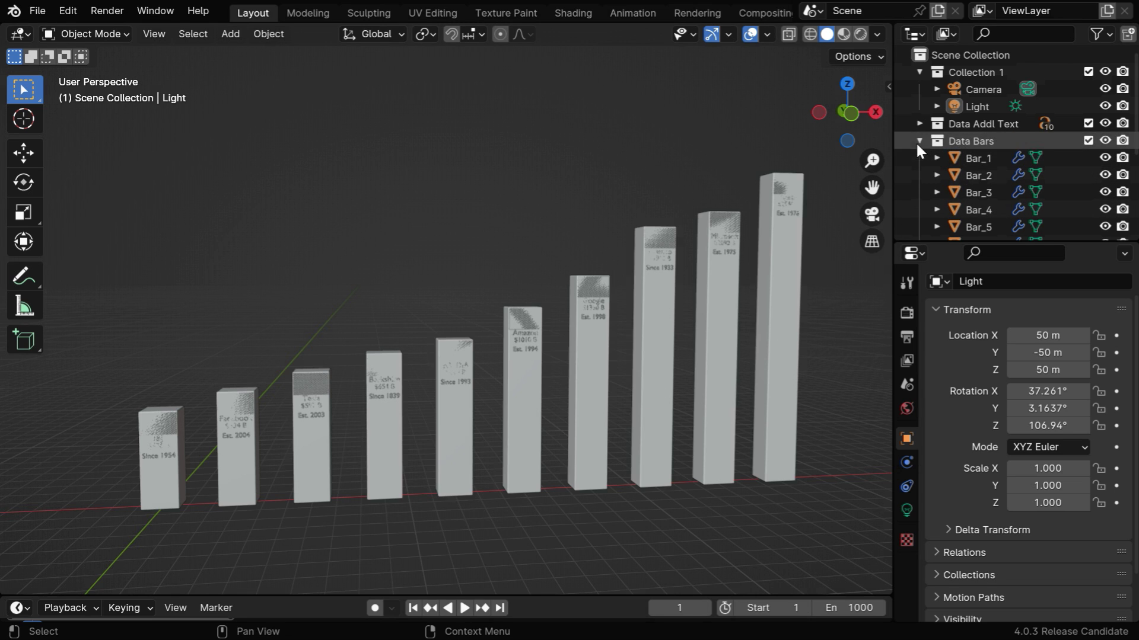
{"action": "left_click", "coordinate": [919, 140]}
{"action": "left_click", "coordinate": [872, 214]}
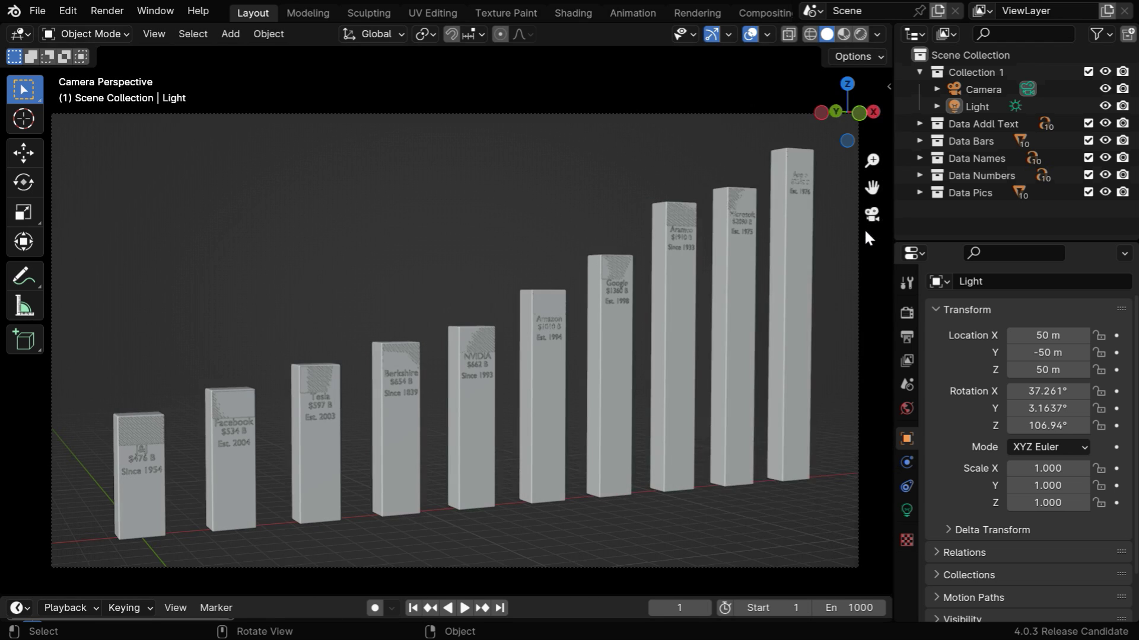
{"action": "key", "text": "n"}
{"action": "left_click", "coordinate": [828, 298]}
{"action": "key", "text": "n"}
{"action": "scroll", "coordinate": [398, 482], "scroll_direction": "up", "scroll_amount": 5}
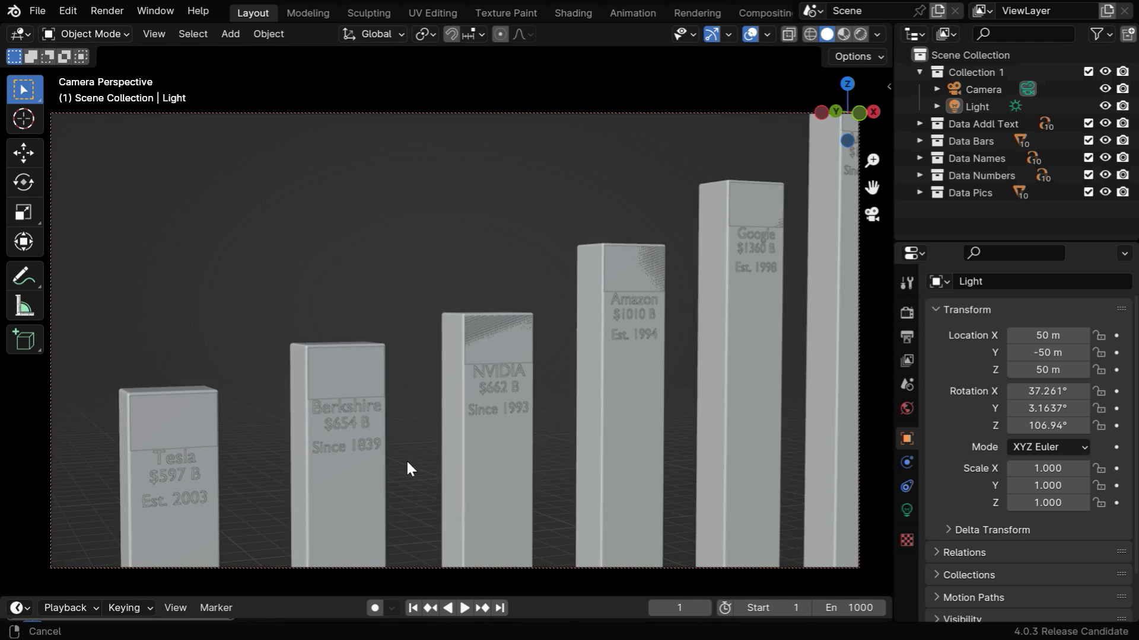
{"action": "middle_click_drag", "start_coordinate": [407, 462], "coordinate": [745, 361], "text": "shift"}
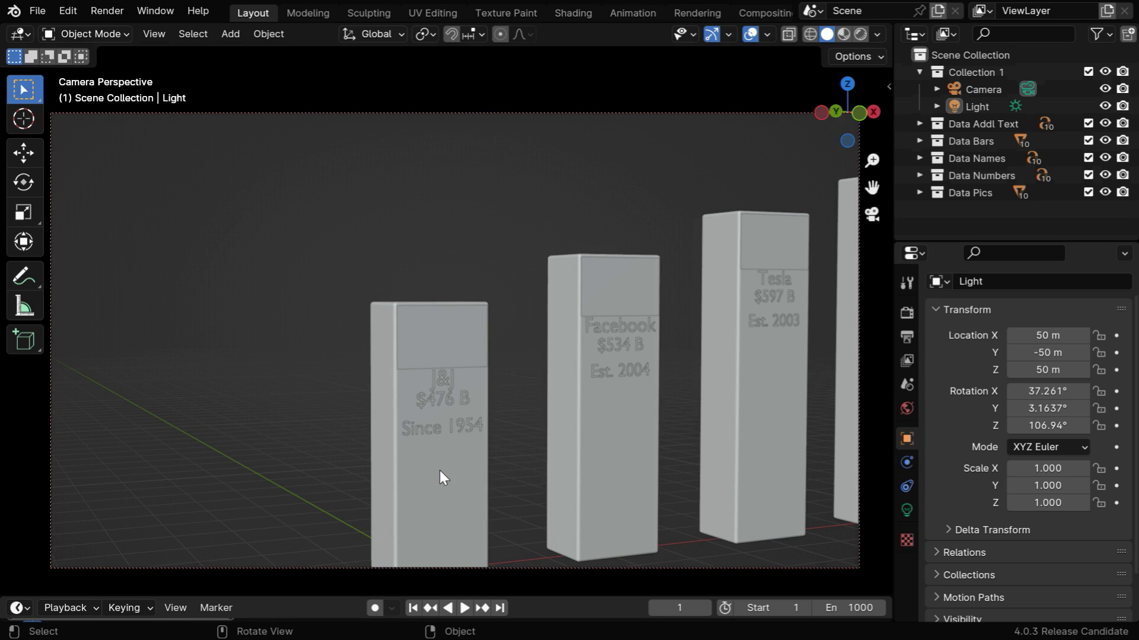
Select the Picture_1 plane atop the J&J pillar as the object to track.
{"action": "left_click", "coordinate": [442, 400]}
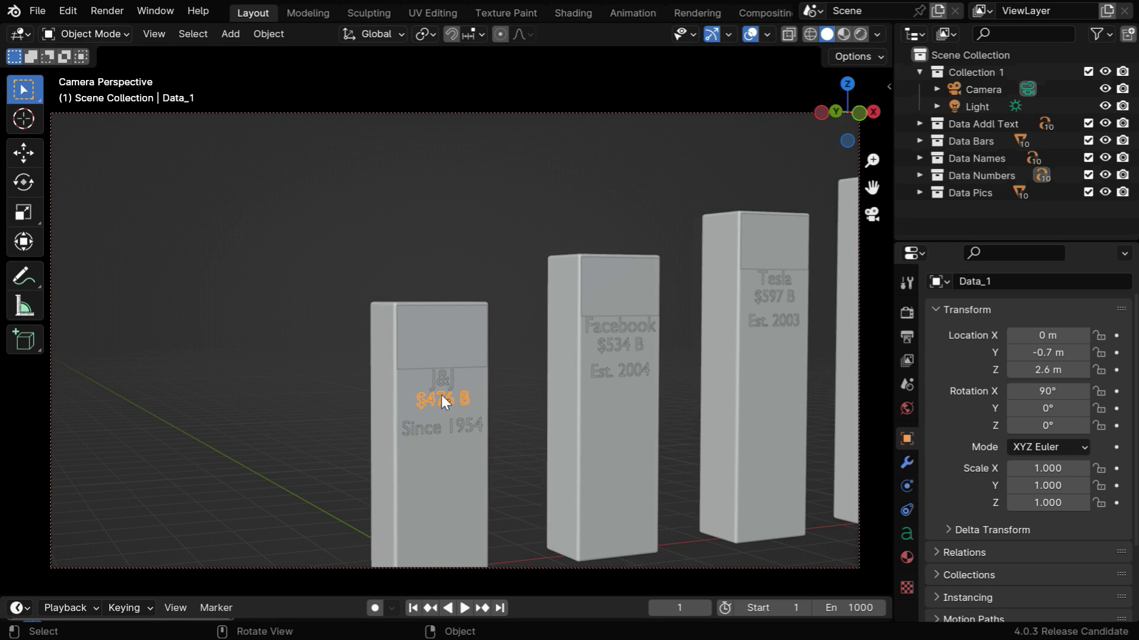
{"action": "left_click", "coordinate": [450, 356]}
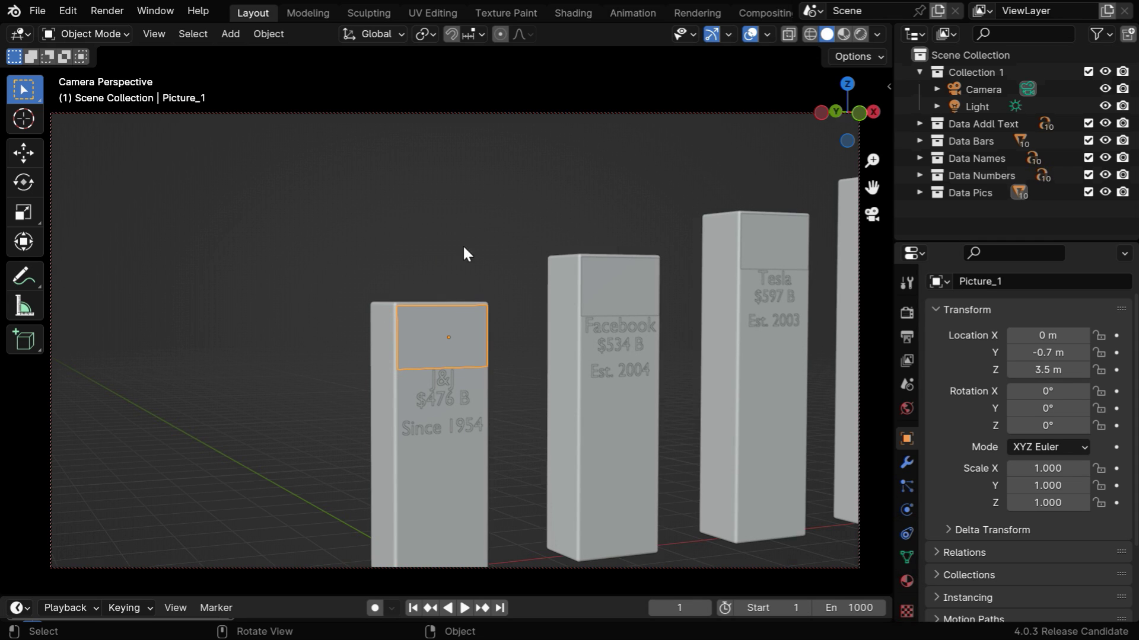
{"action": "key", "text": "n"}
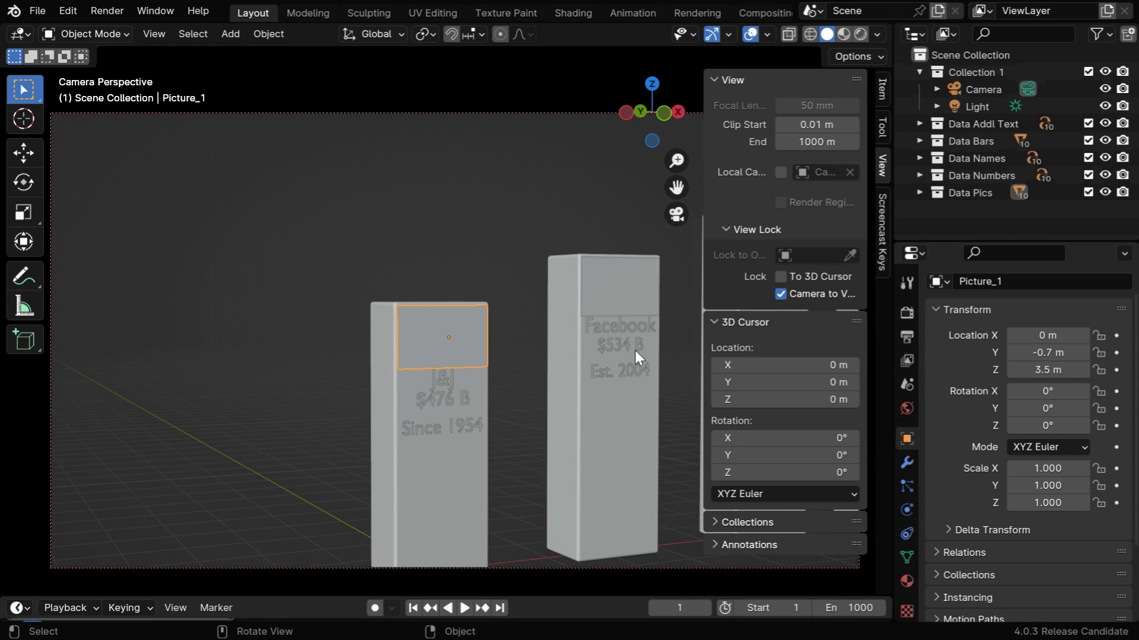
{"action": "key", "text": "n"}
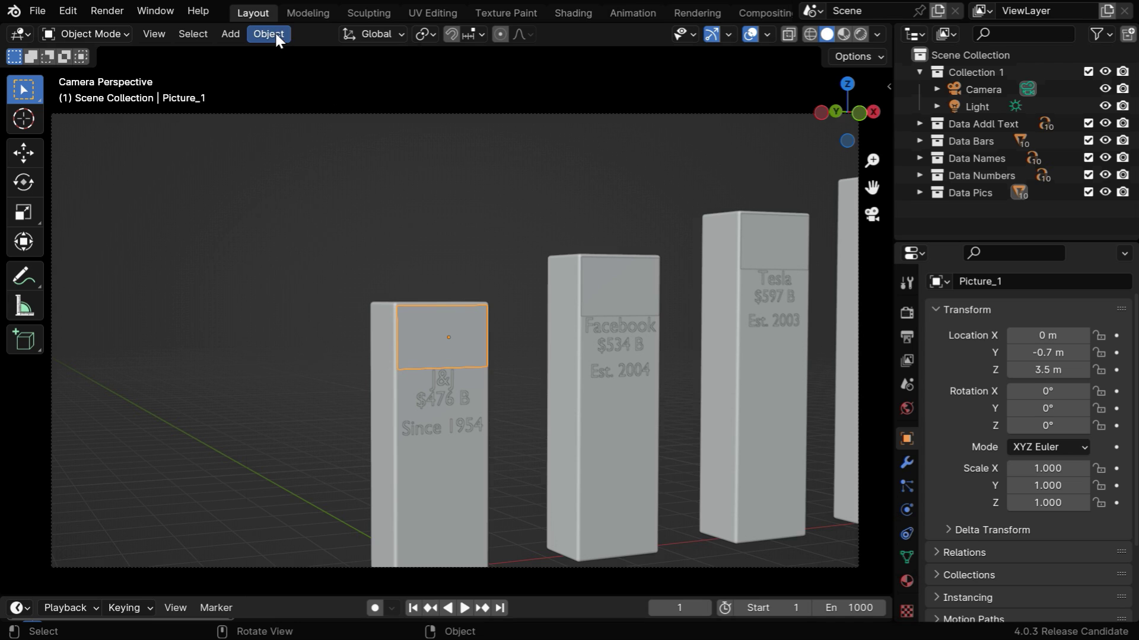
{"action": "left_click", "coordinate": [270, 34]}
Run Set Camera On Track for Picture_1 with Data Bars as the target collection.
{"action": "mouse_move", "coordinate": [314, 46]}
{"action": "left_click", "coordinate": [470, 51]}
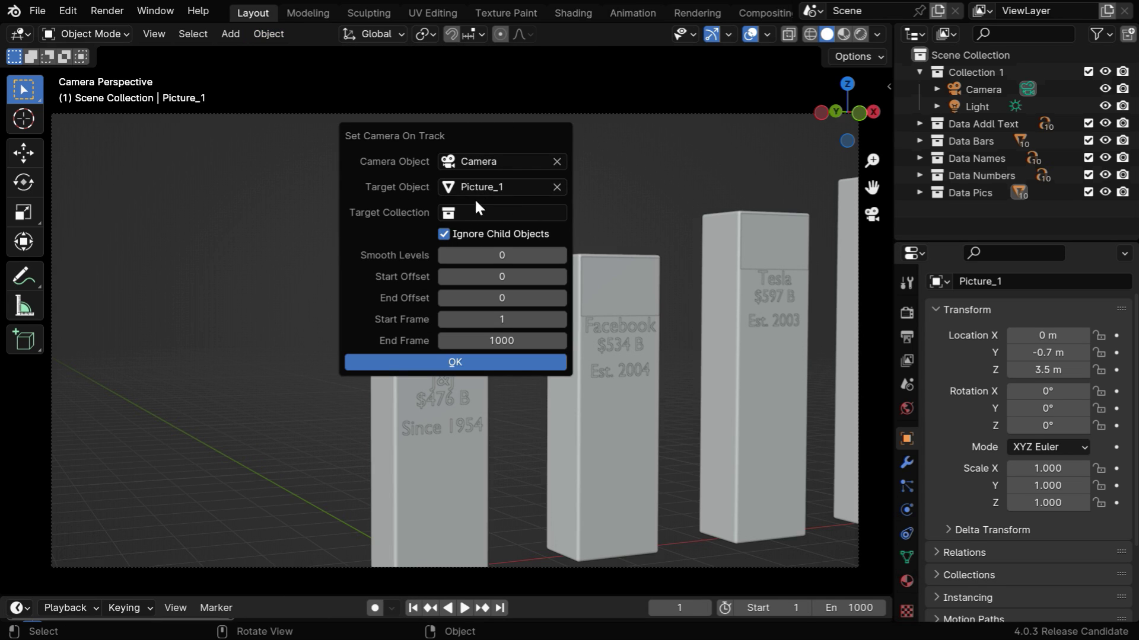
{"action": "left_click_drag", "start_coordinate": [475, 137], "coordinate": [646, 149]}
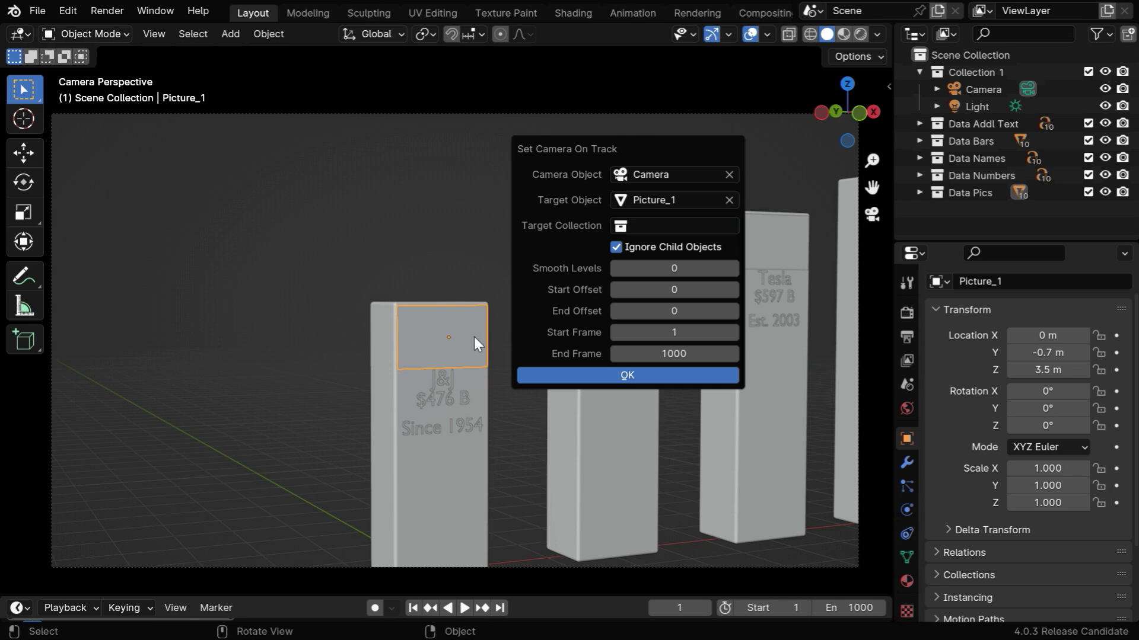
{"action": "left_click", "coordinate": [620, 226]}
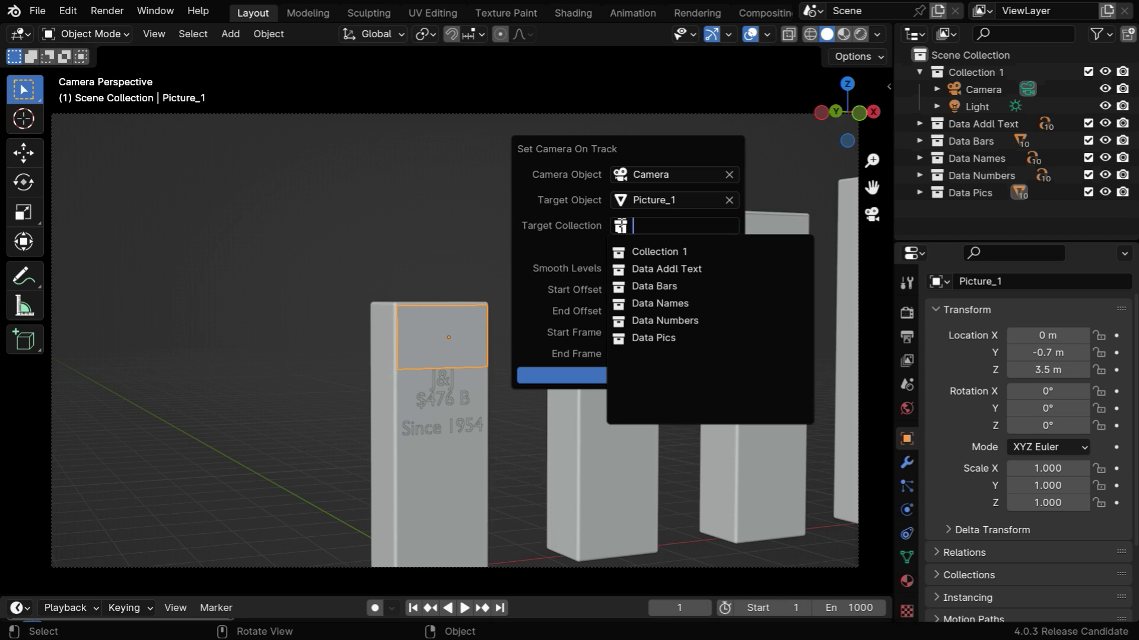
{"action": "left_click", "coordinate": [656, 287]}
Build the bar camera track, deselect Picture_1, and play the animation.
{"action": "left_click", "coordinate": [679, 374]}
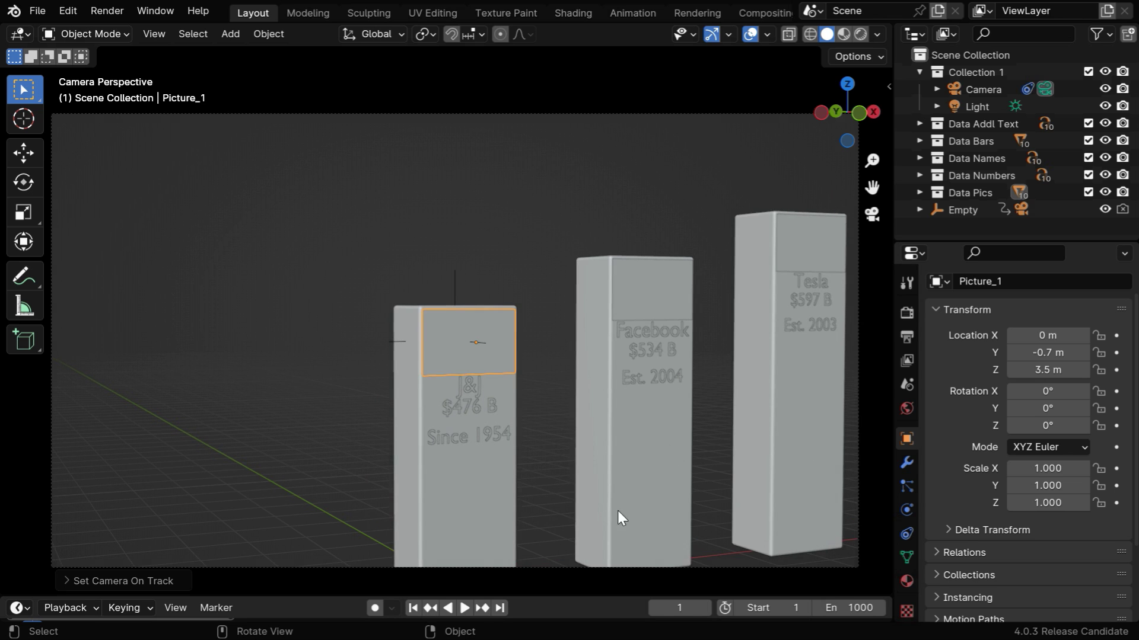
{"action": "left_click", "coordinate": [556, 549]}
{"action": "left_click", "coordinate": [465, 608]}
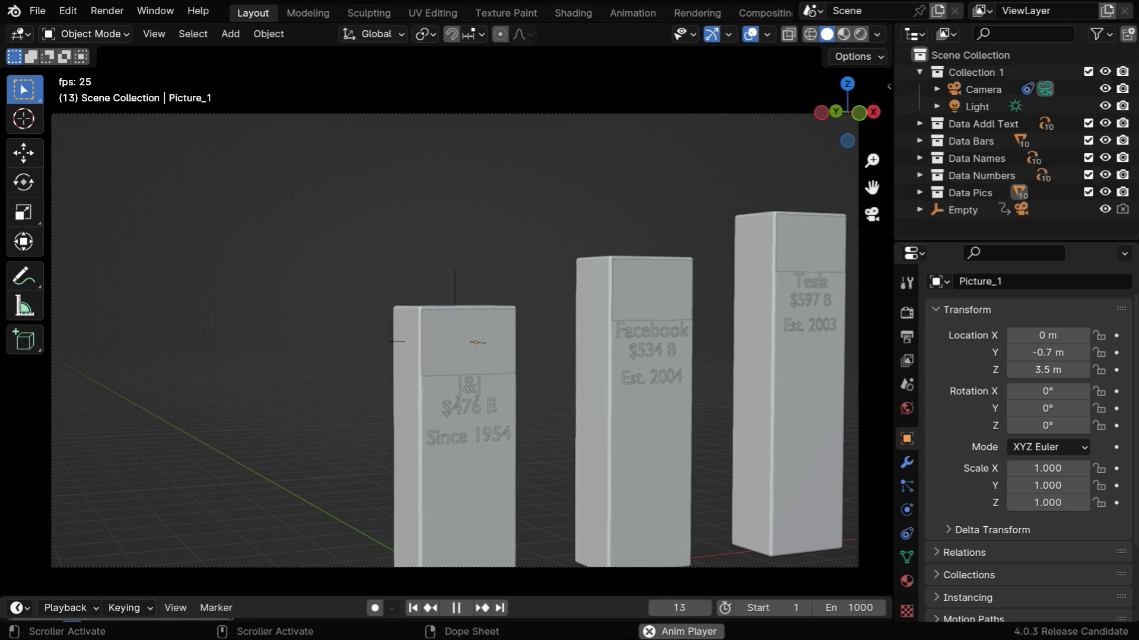